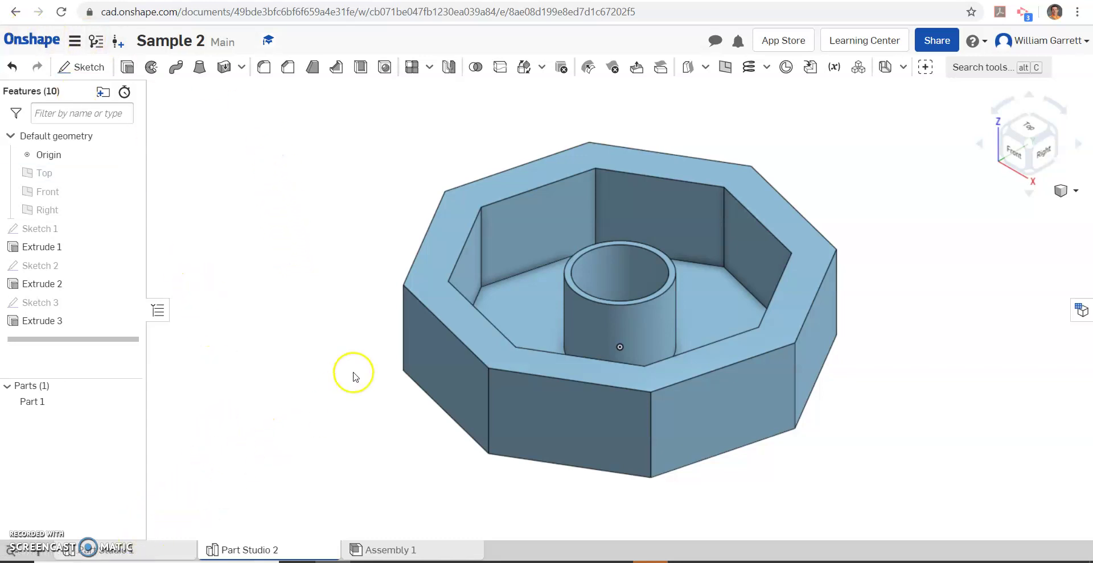
Create a new Part Studio and start Sketch 1 on the Top plane, viewed from the top
left_click(37, 550)
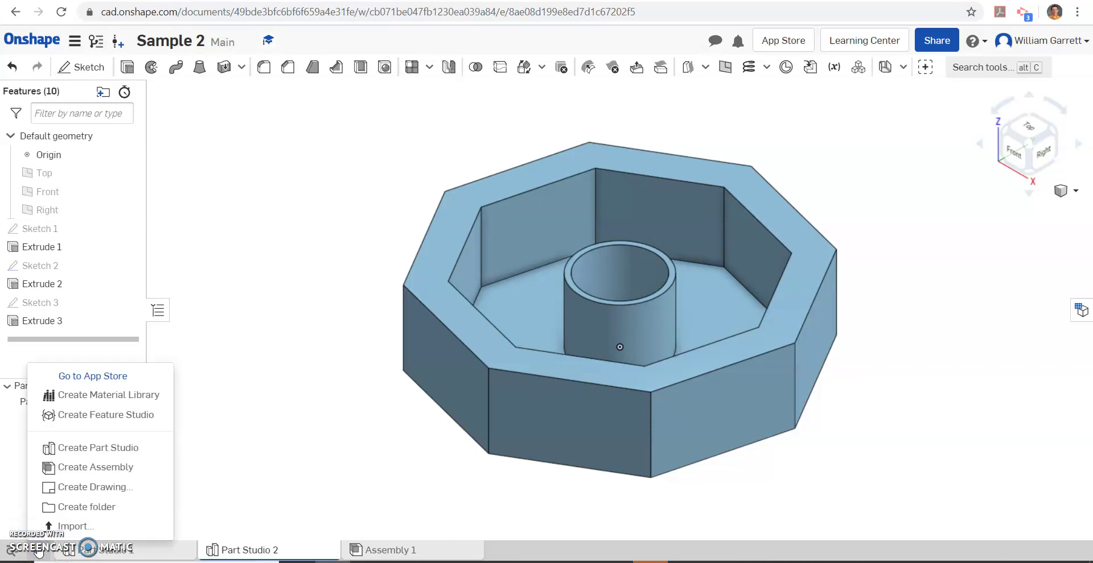
left_click(97, 452)
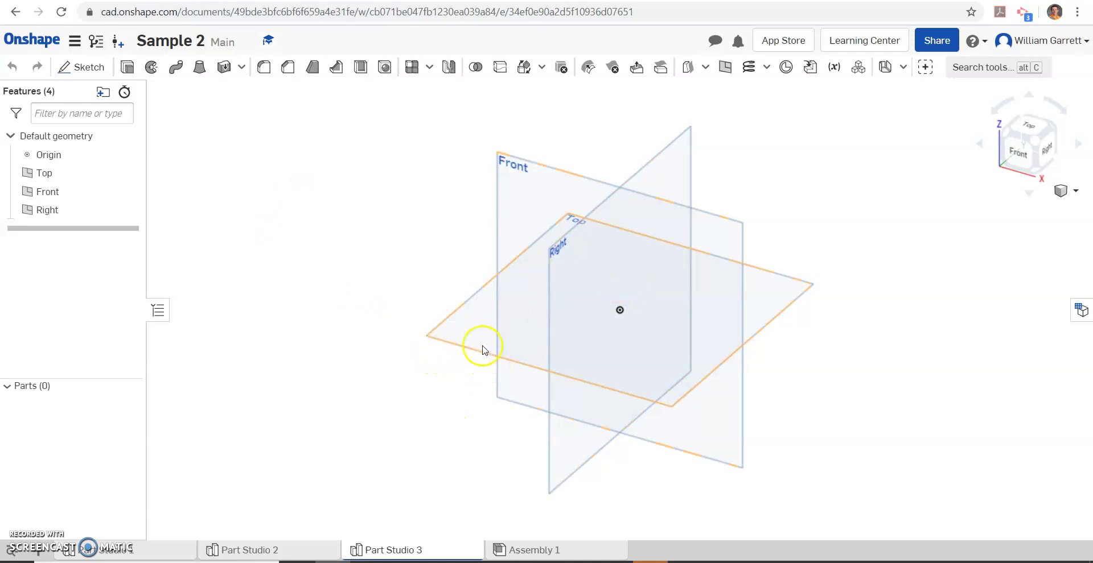
left_click(74, 68)
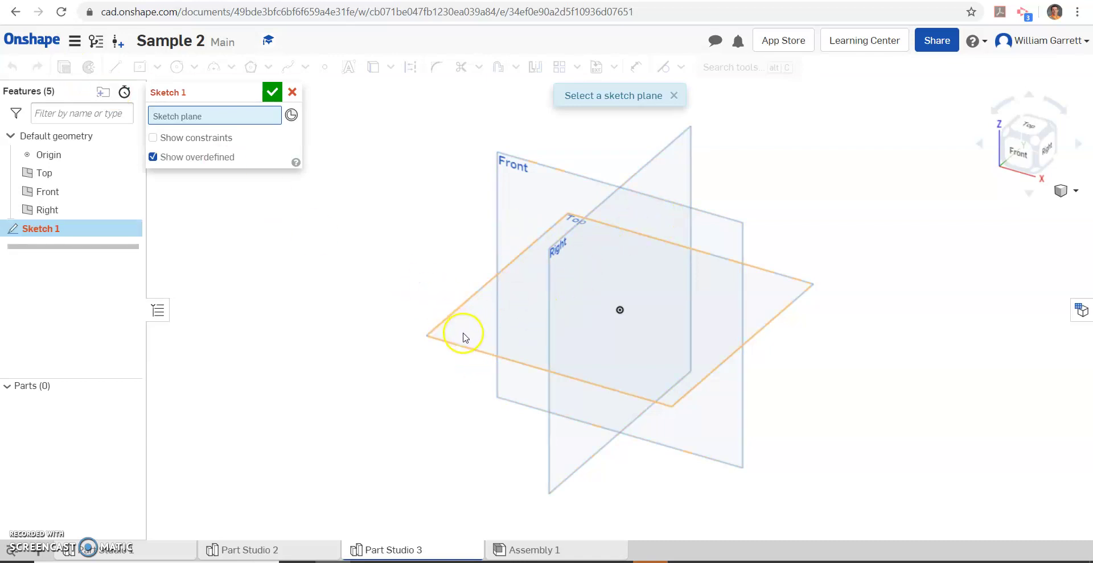
left_click(463, 336)
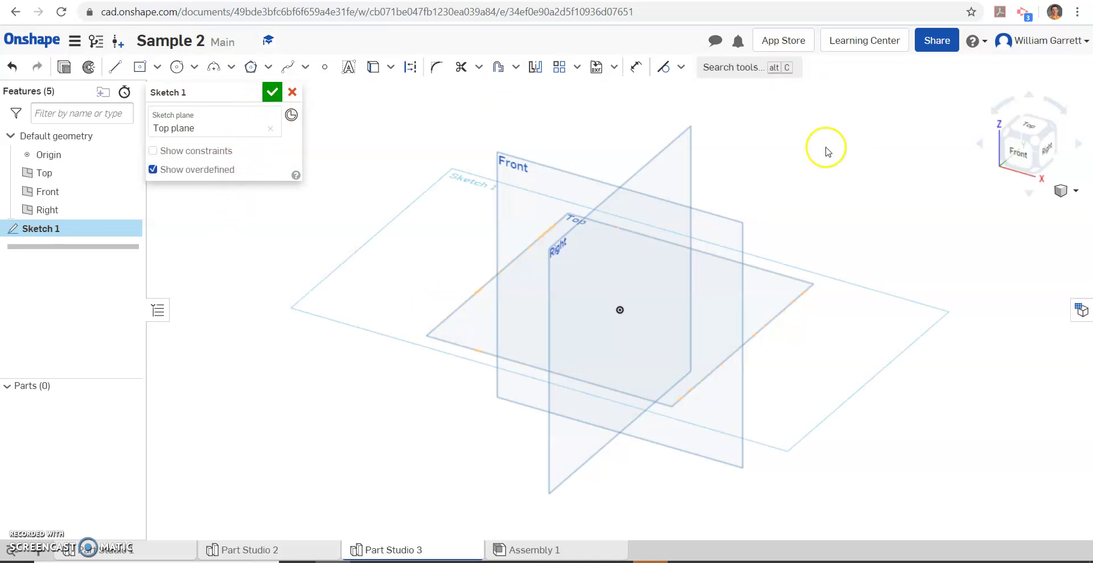
left_click(1022, 130)
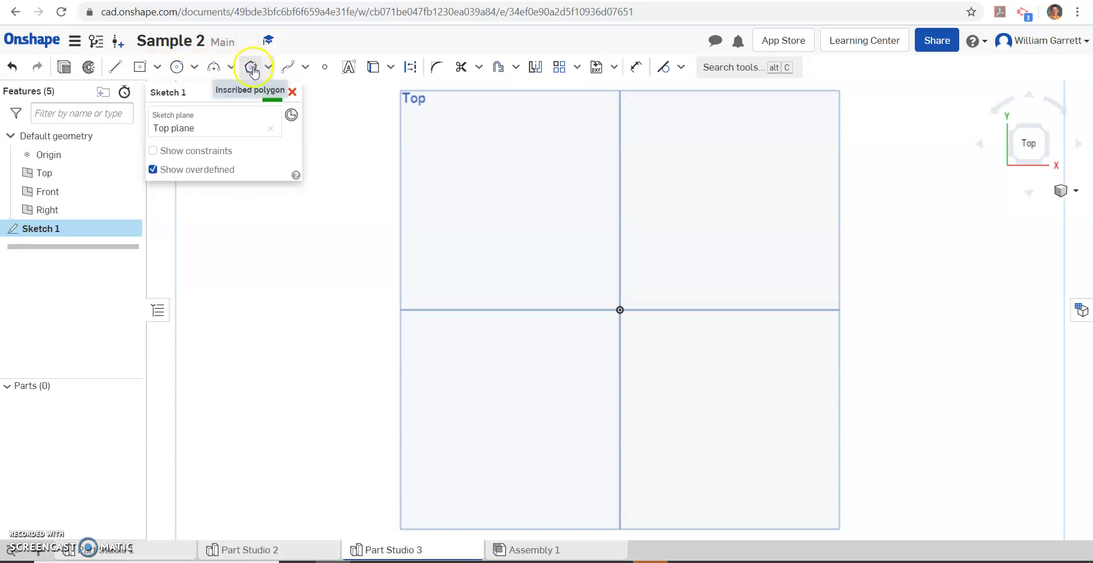
Draw an inscribed polygon from the origin and raise it to eight sides
left_click(252, 69)
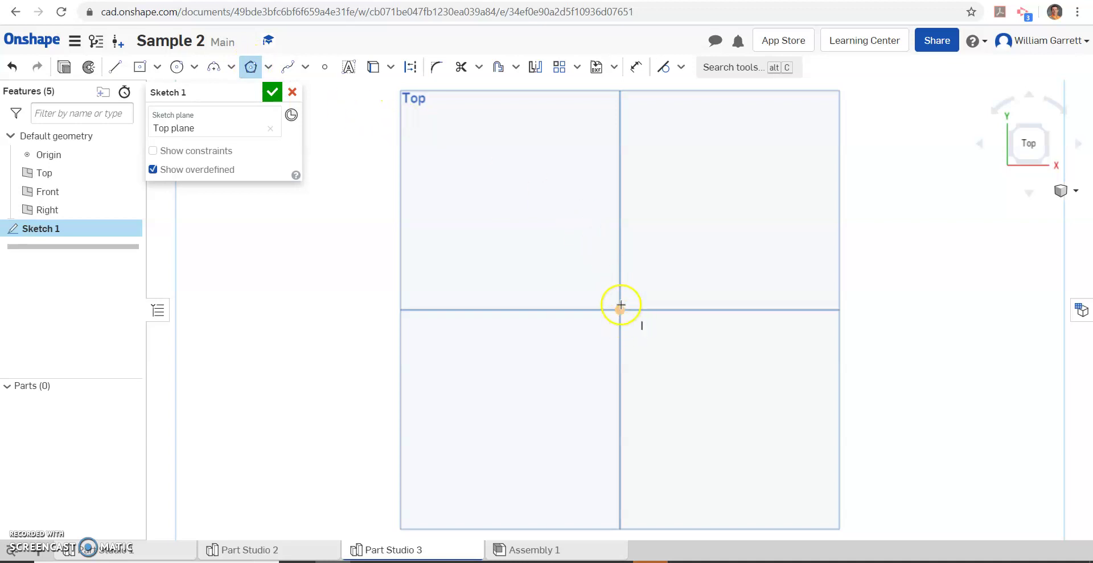
left_click_drag(616, 308, 810, 201)
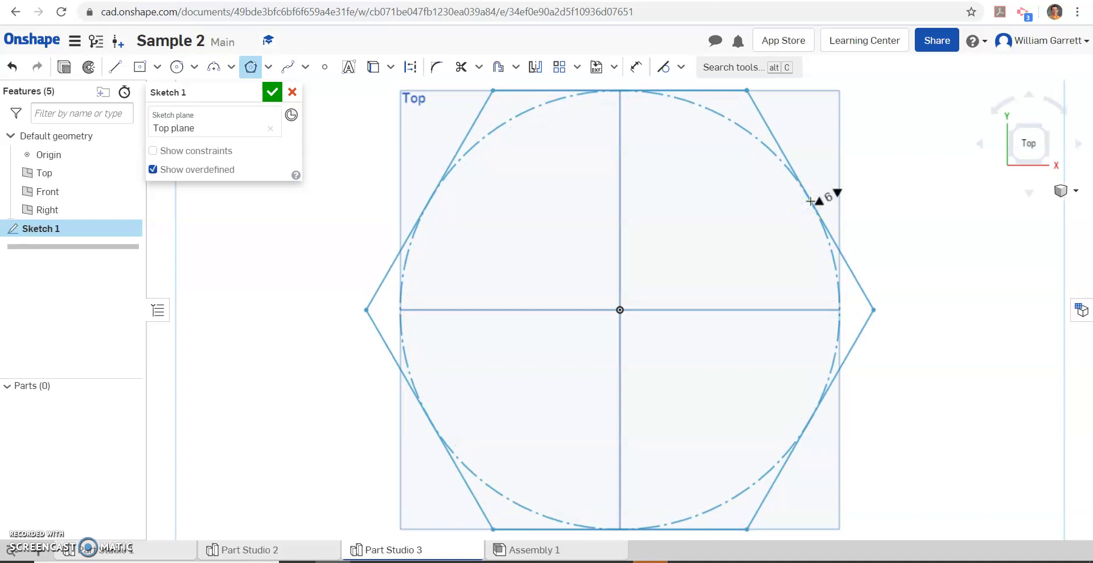
mouse_move(810, 201)
left_mouse_down()
mouse_move(785, 195)
mouse_move(822, 212)
left_mouse_up()
left_click(818, 200)
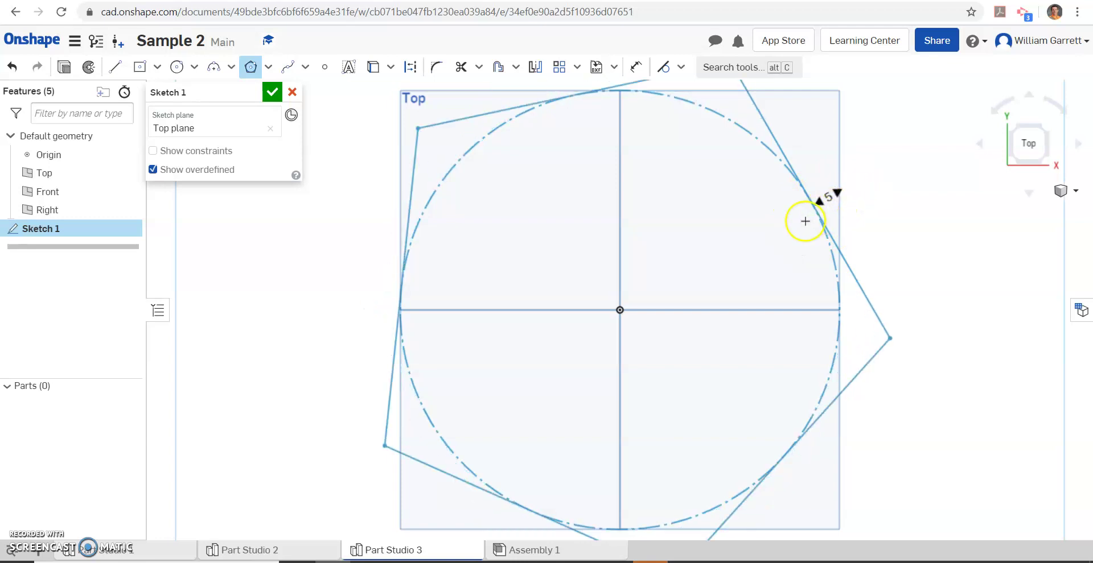
left_click(819, 200)
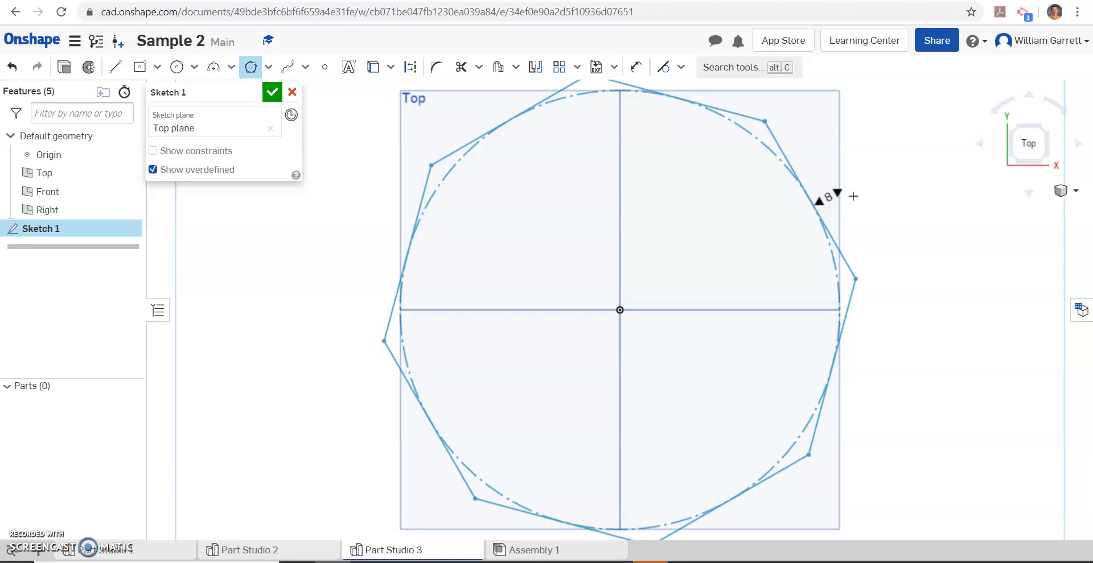
left_click(852, 196)
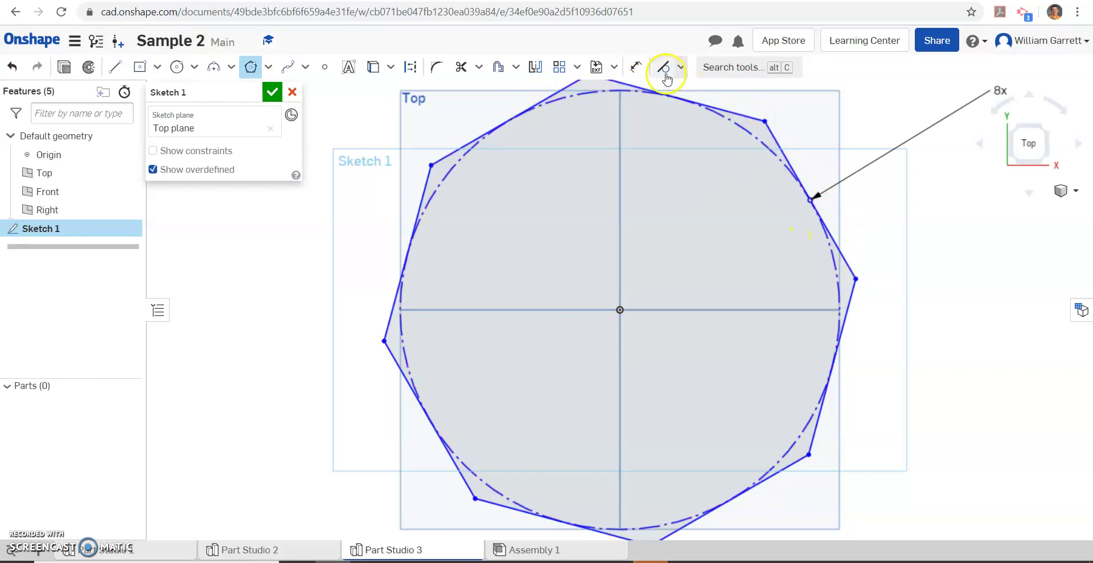
Dimension one octagon edge to a length of 6 inches
left_click(636, 70)
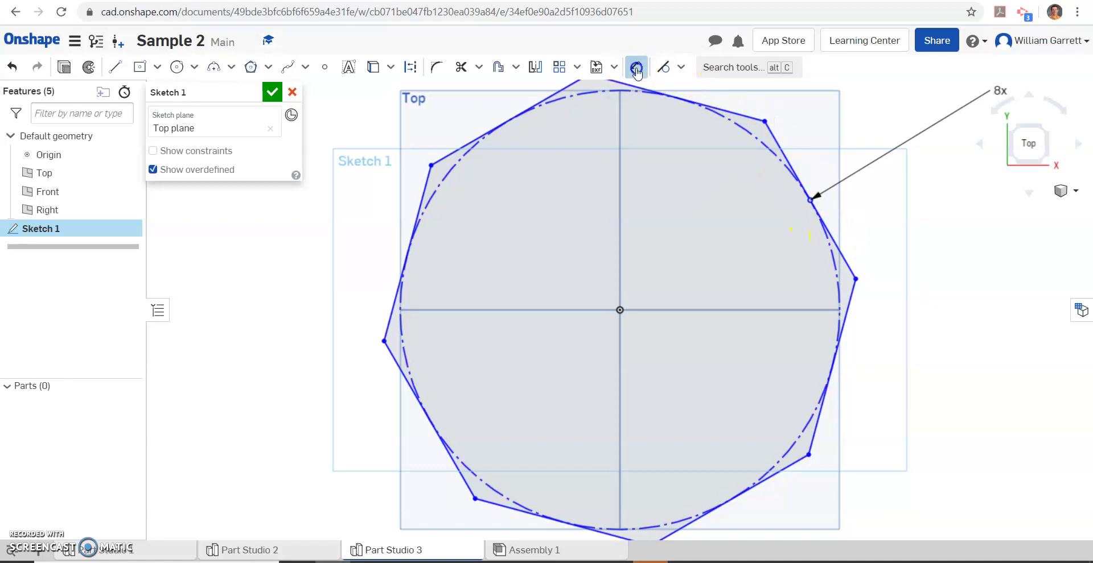
left_click(785, 150)
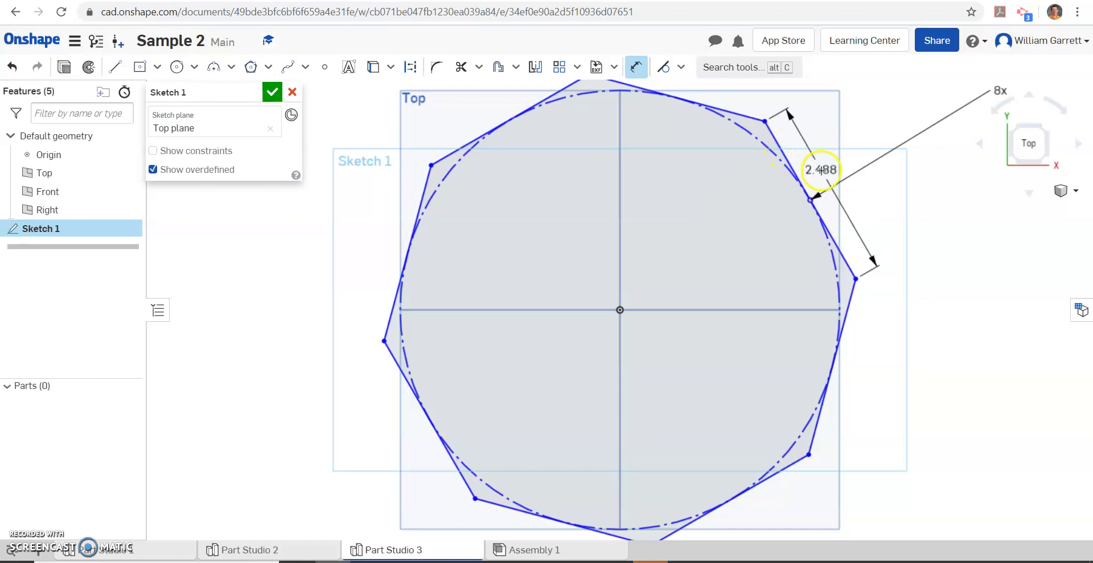
left_click(816, 164)
left_click_drag(816, 164, 823, 159)
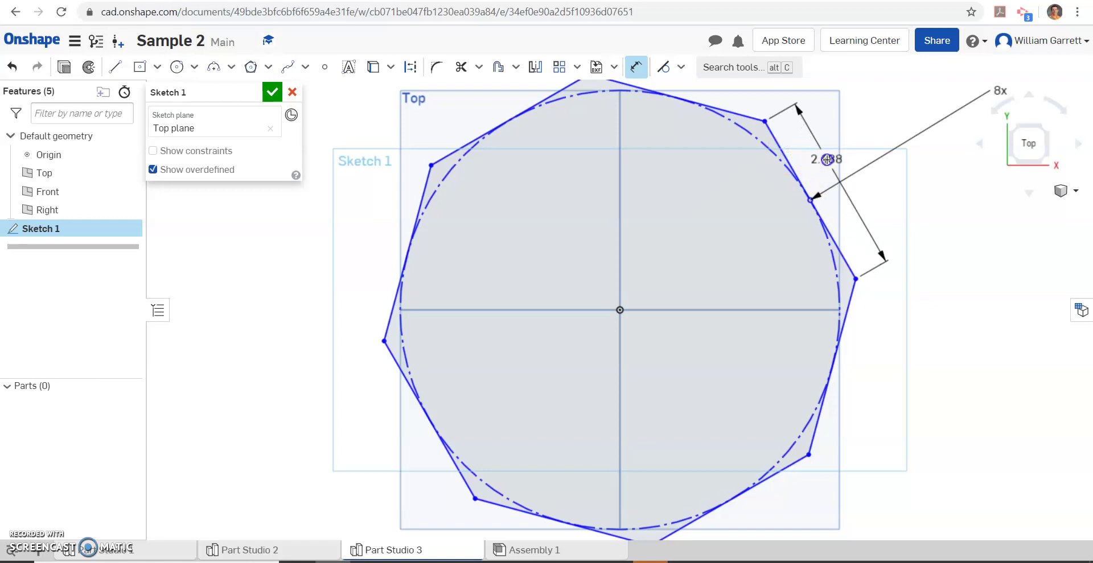
left_click(825, 159)
type("6")
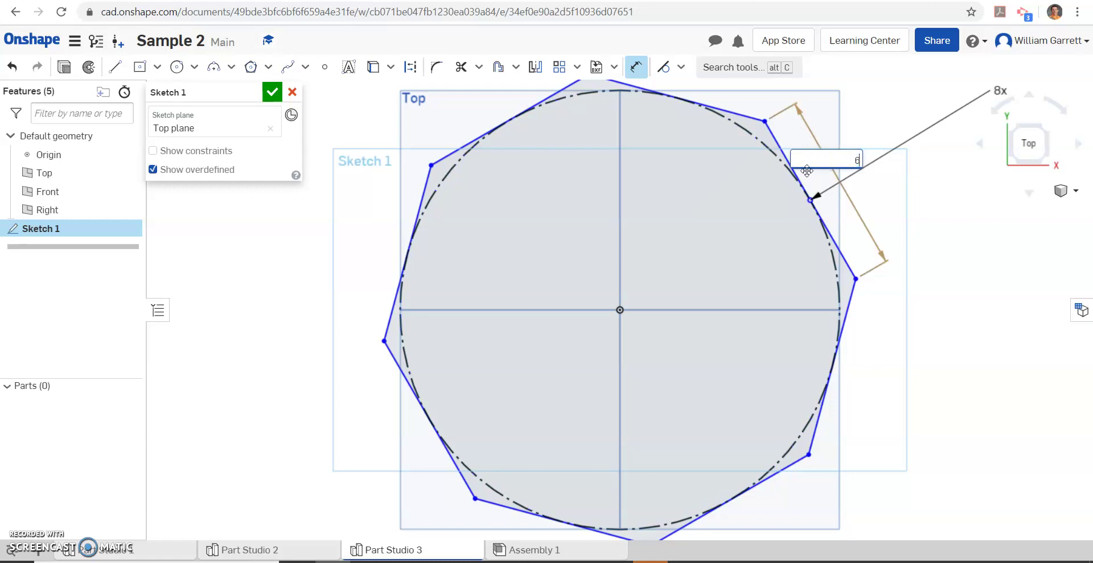
key("Return")
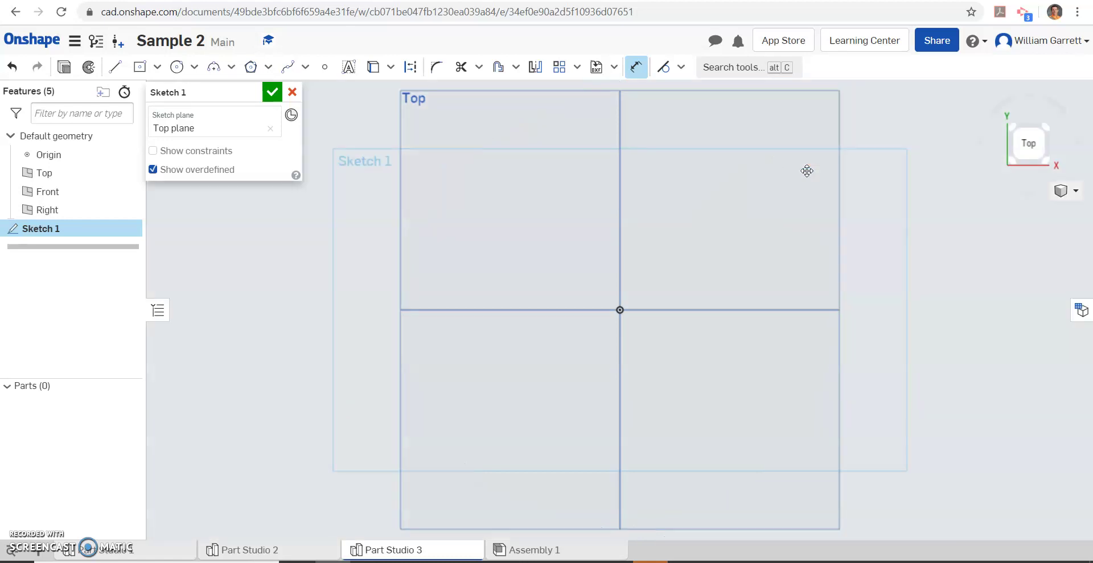
Zoom to fit the whole octagon in the view
left_click(1073, 192)
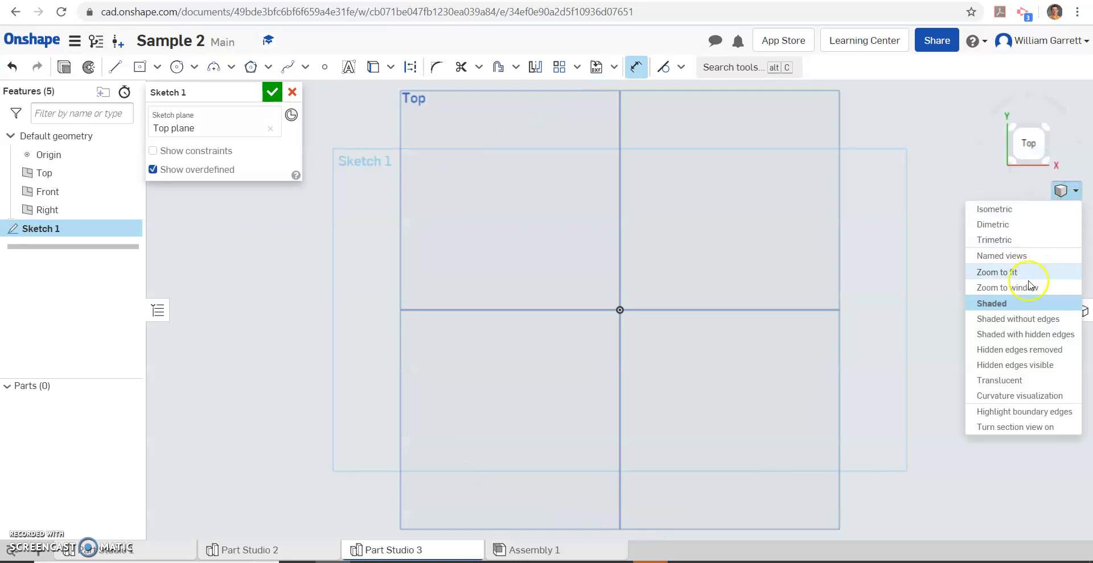
left_click(1077, 194)
left_click(1076, 193)
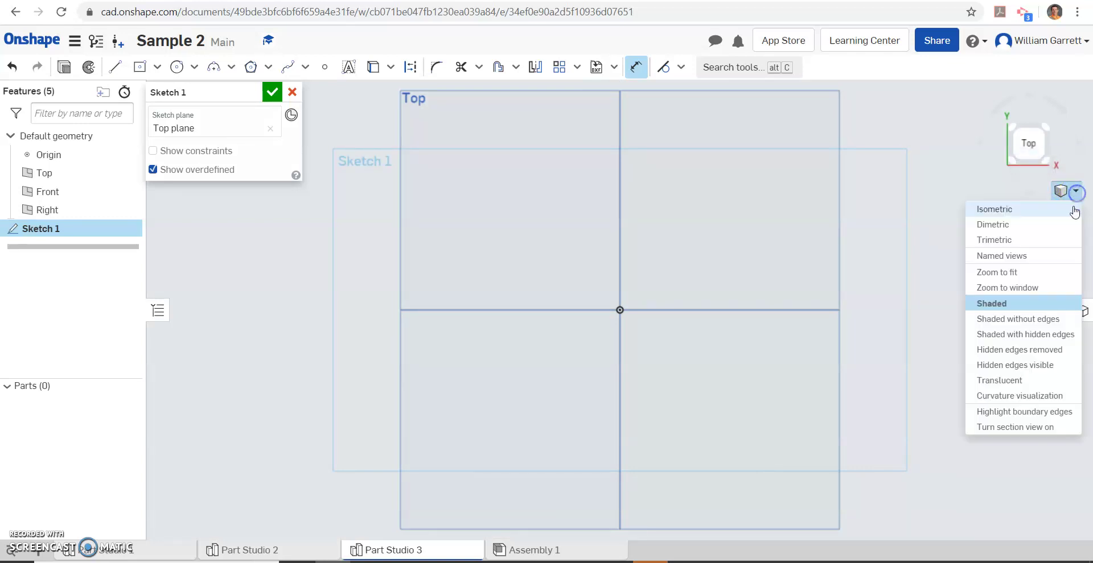
left_click(1031, 273)
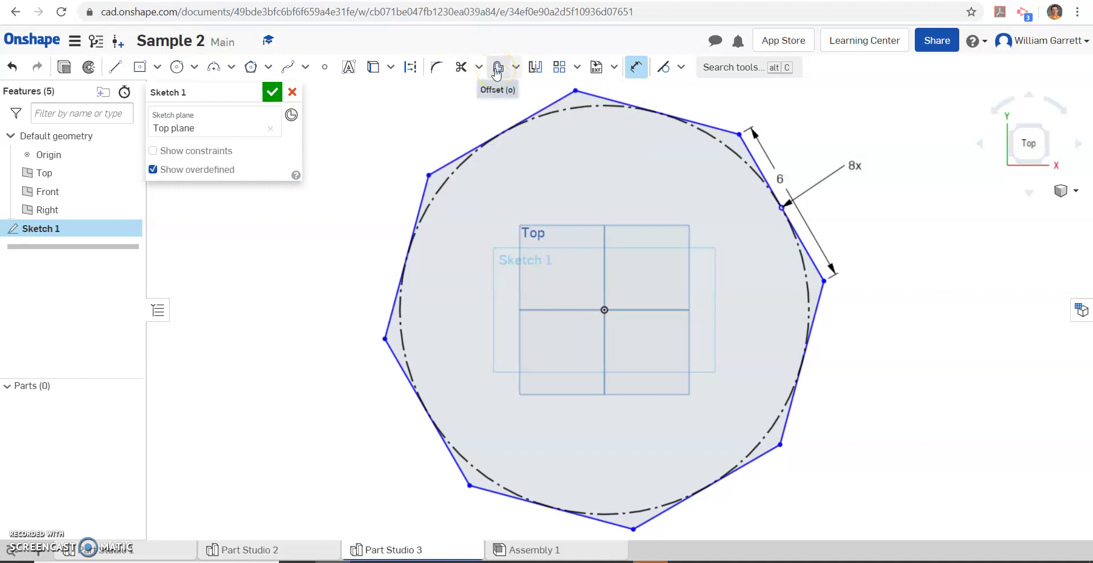
Select the octagon's edges one by one with the Offset tool
left_click(496, 69)
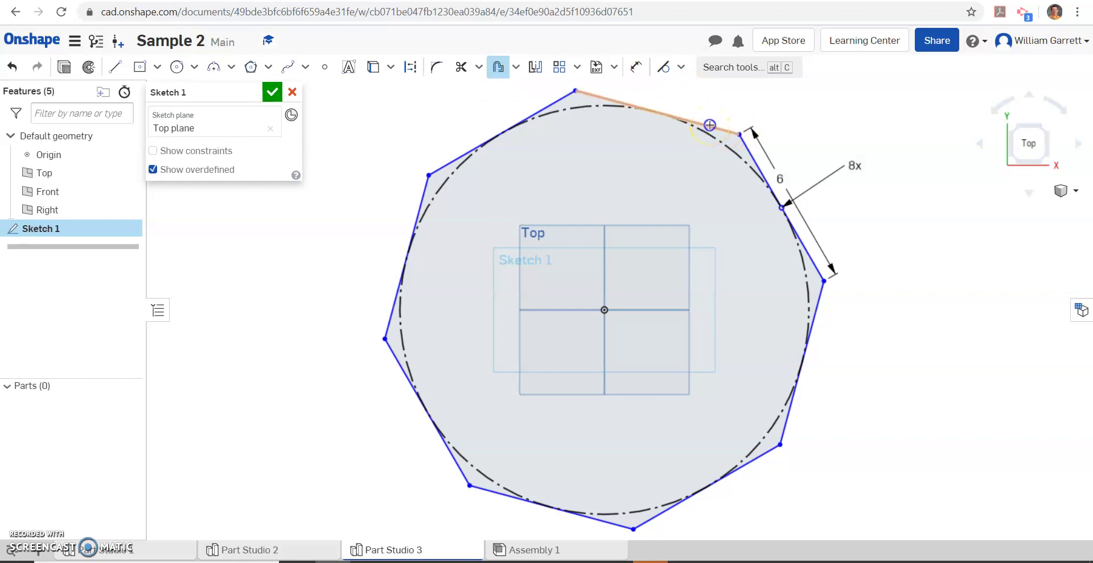
left_click(709, 125)
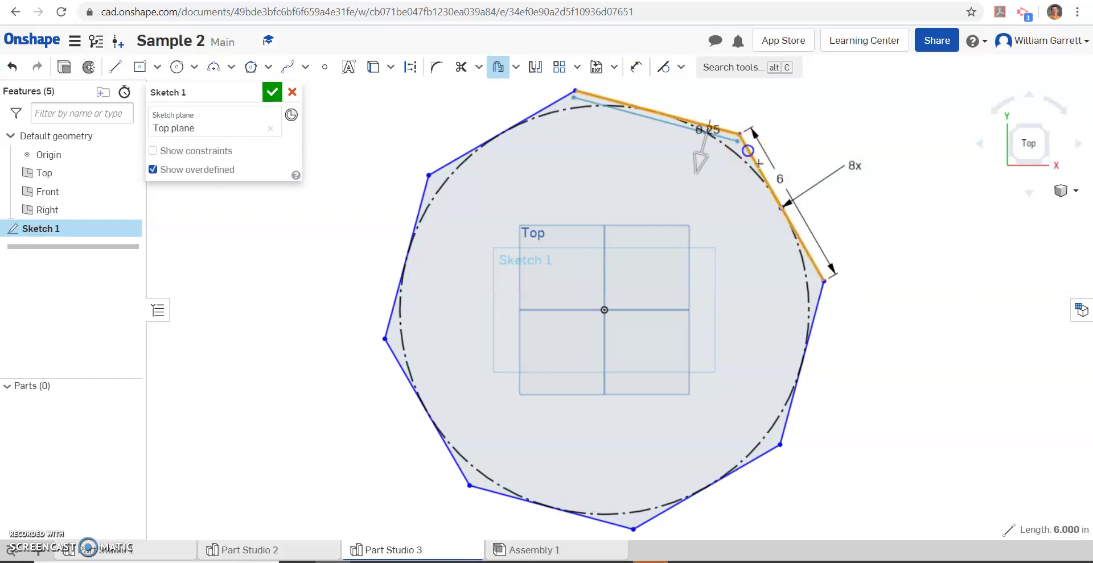
left_click(824, 299)
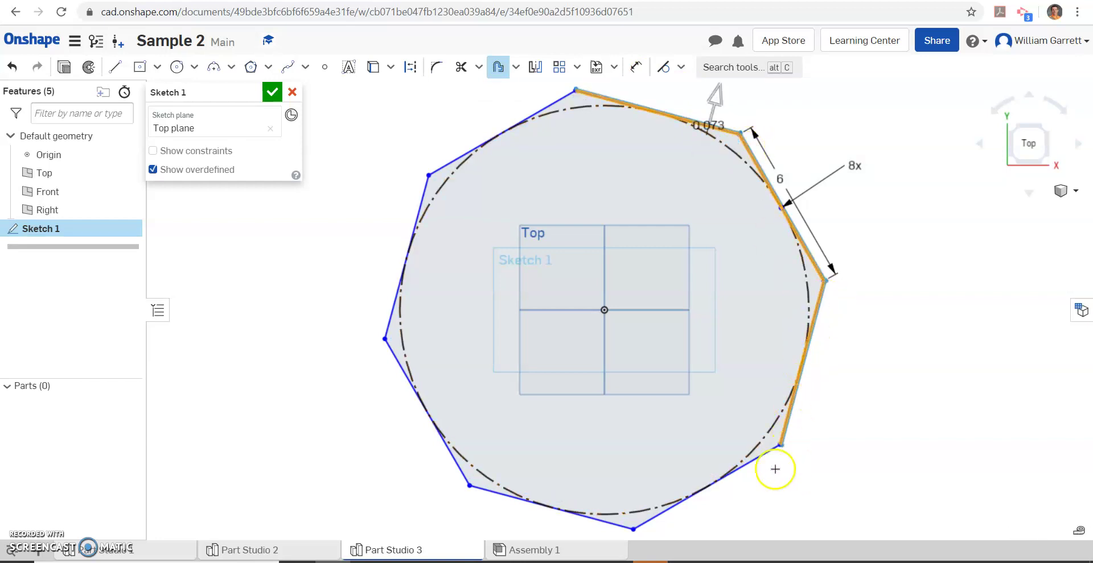
left_click(761, 455)
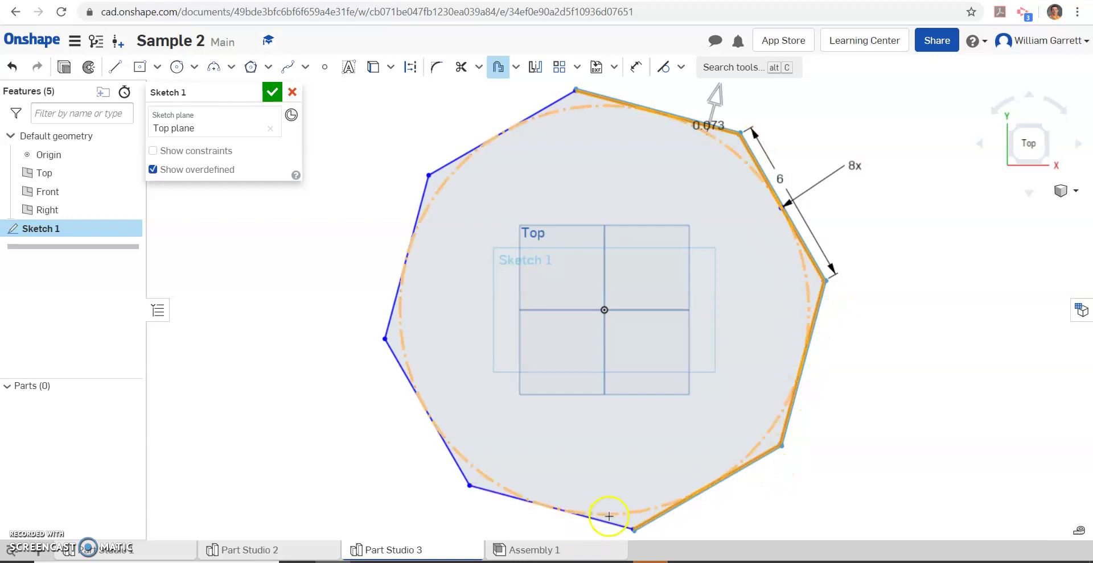
left_click(608, 517)
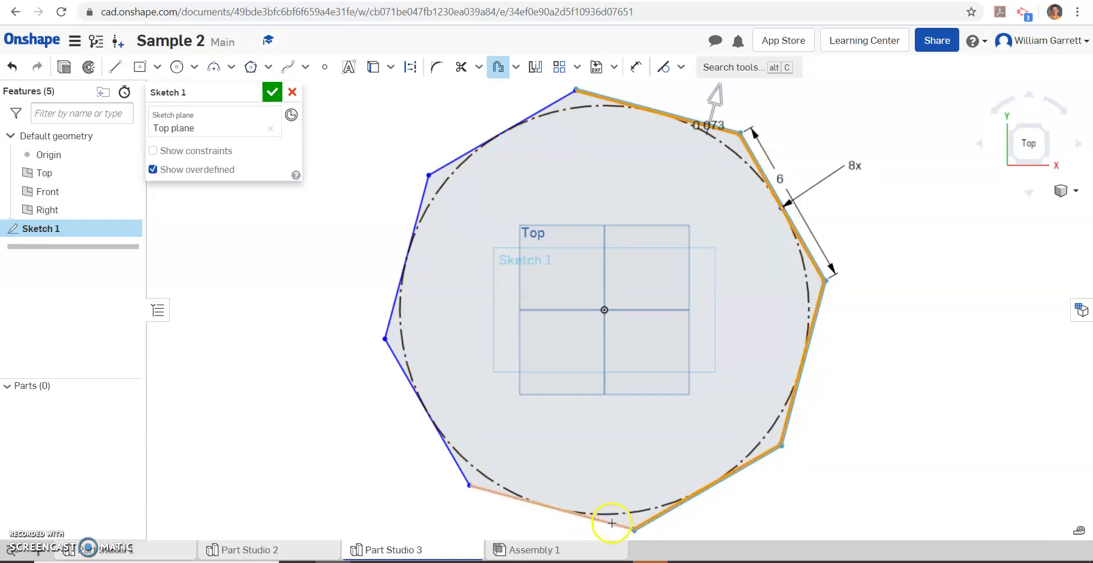
left_click(461, 476)
left_click(389, 311)
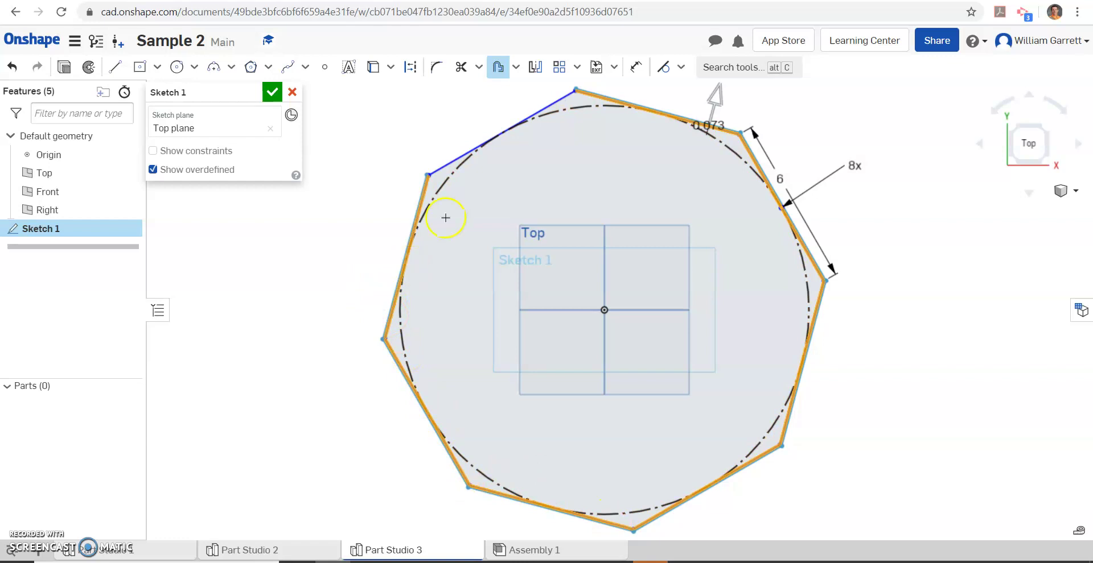
left_click(442, 166)
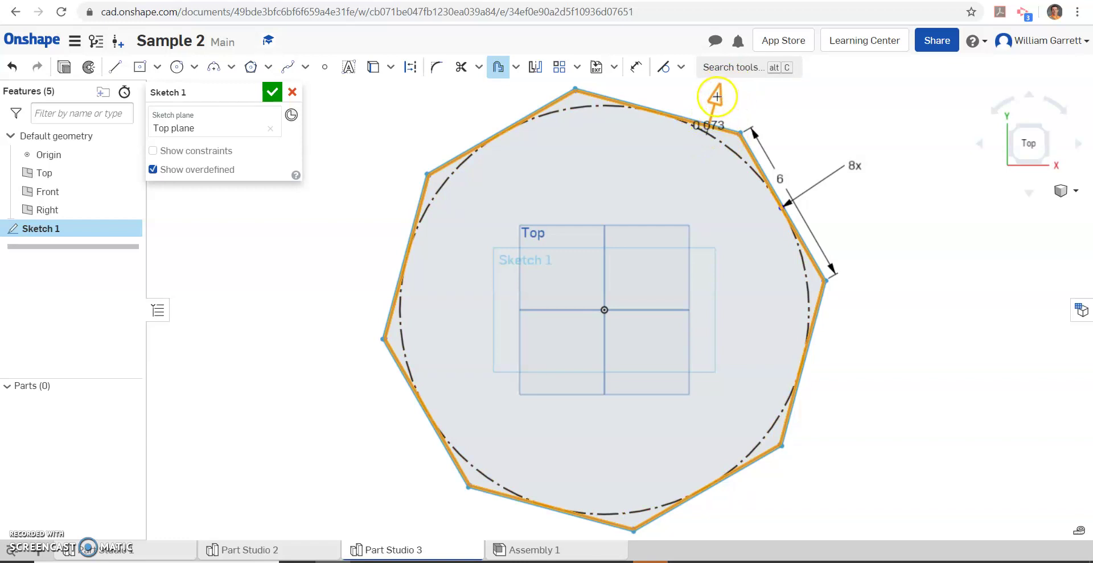
Flip the offset inside the octagon and set its distance to 1.5 in
left_click(716, 97)
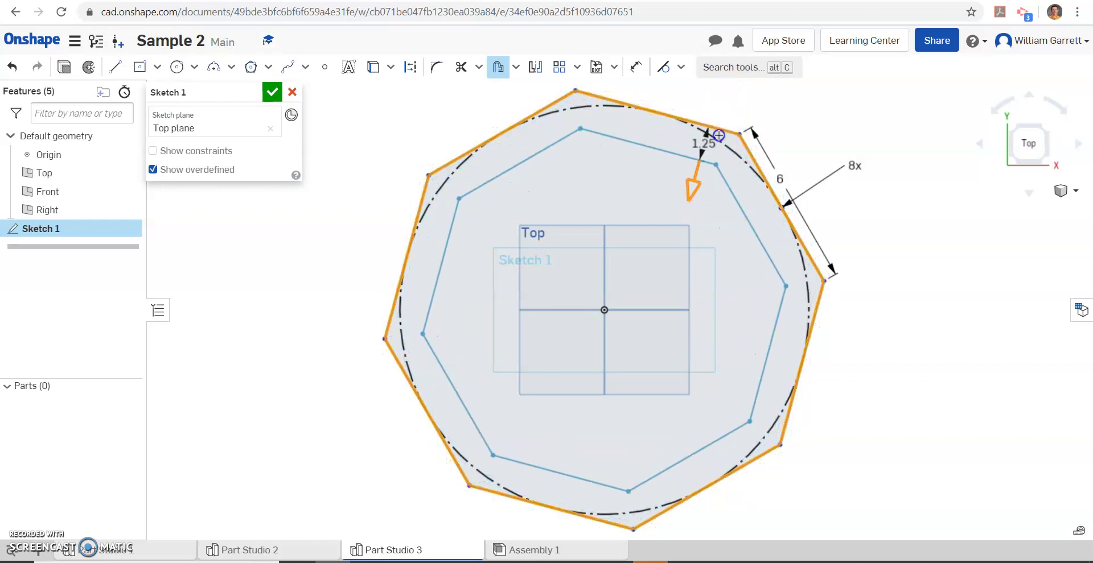
left_click(711, 144)
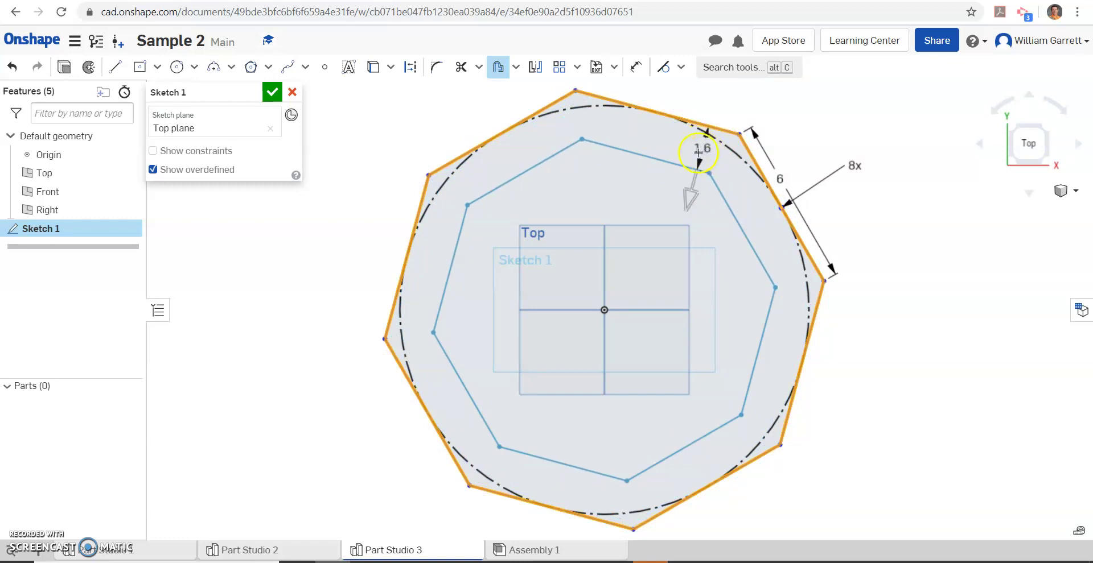
left_click(699, 148)
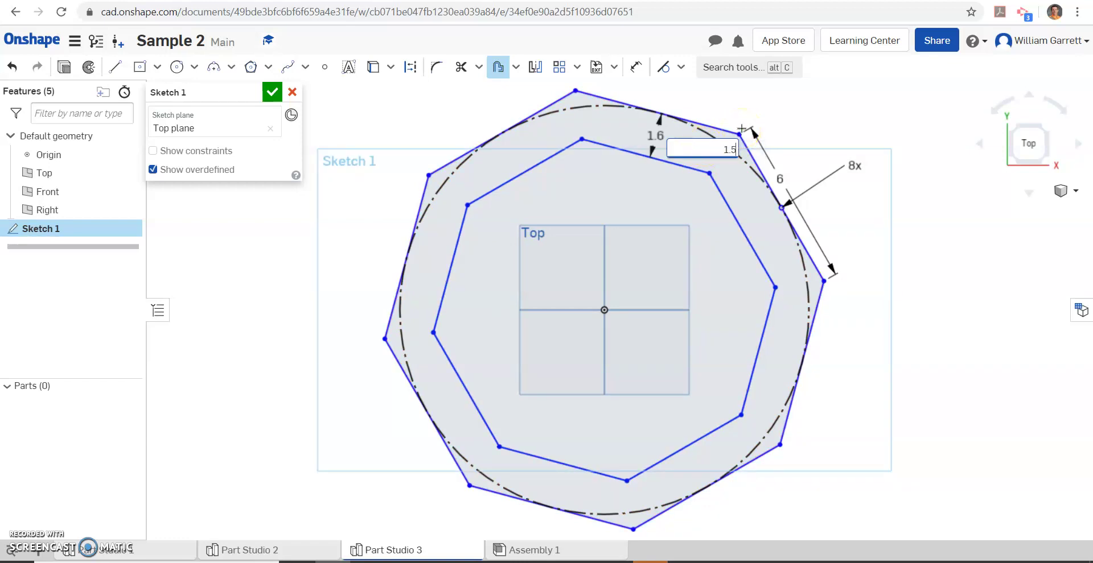
key("Return")
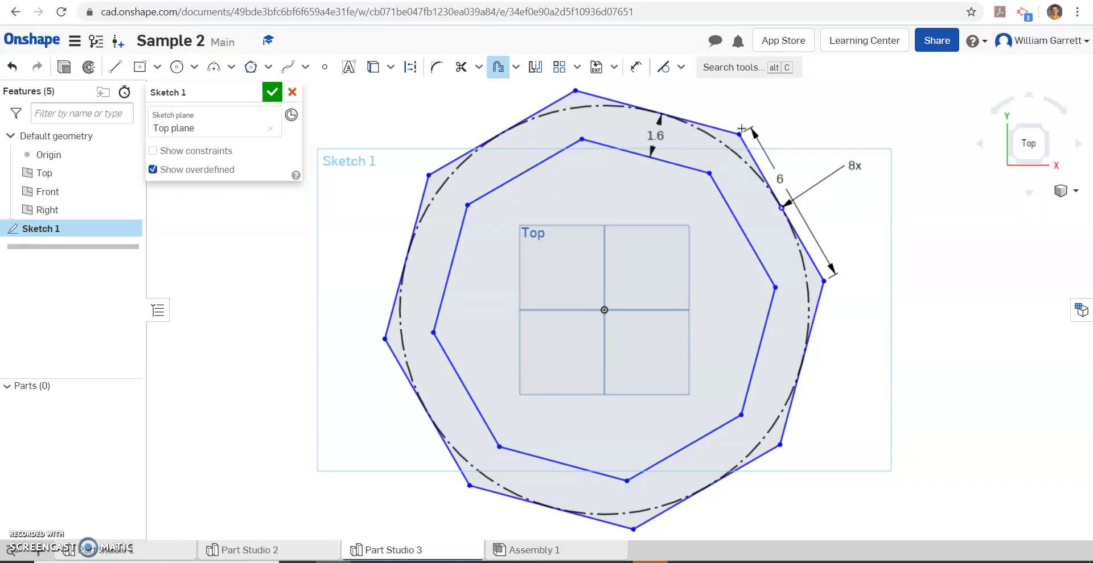
left_click(756, 147)
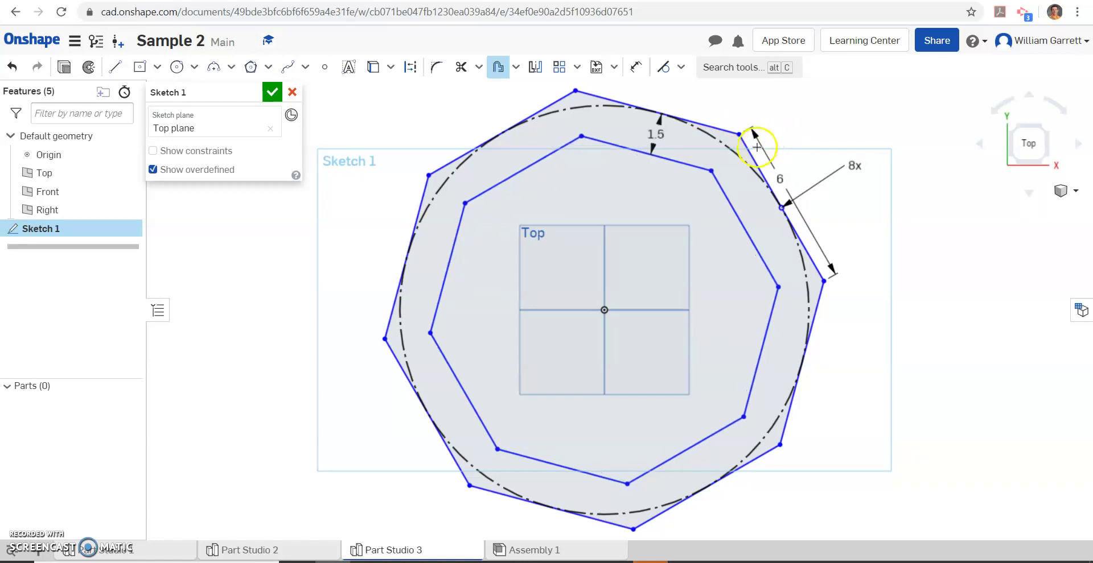
Finish Sketch 1 and switch to an isometric view
left_click(274, 92)
left_click(272, 92)
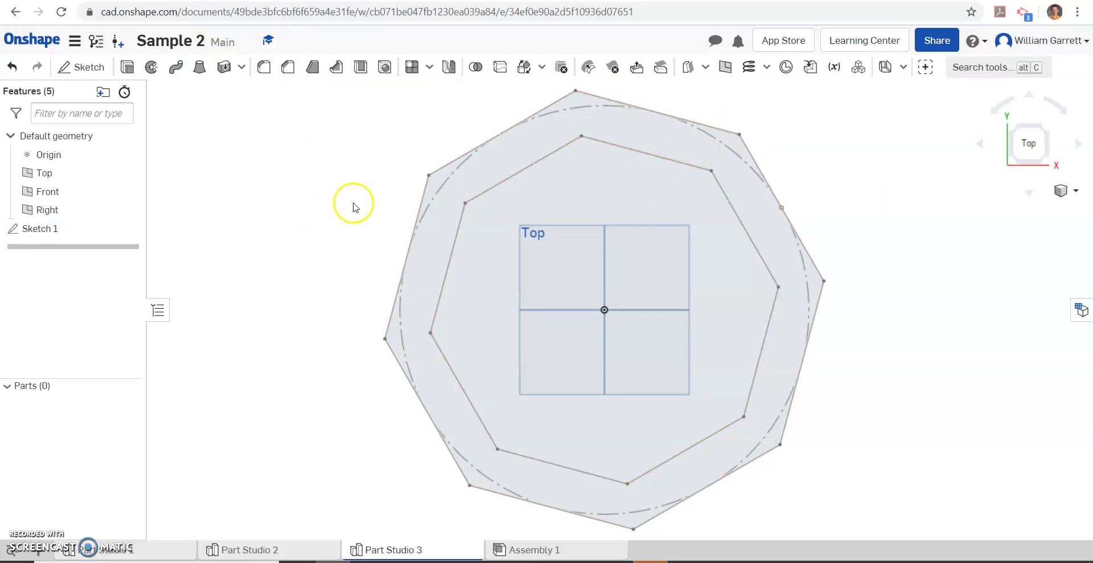
left_click(1050, 167)
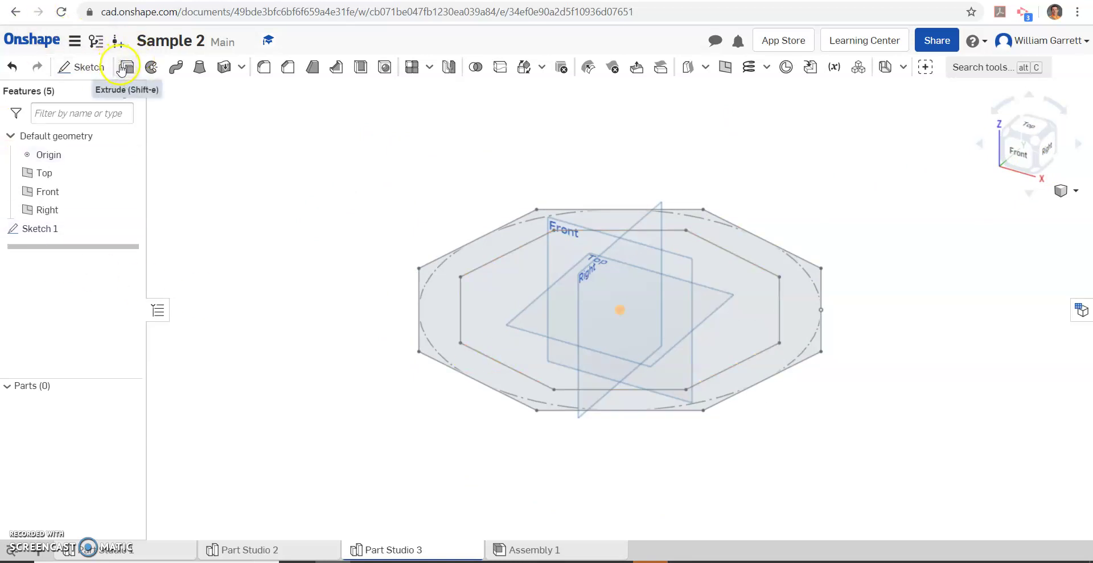
Extrude the octagonal ring region 3.5 in to create Part 1
left_click(127, 67)
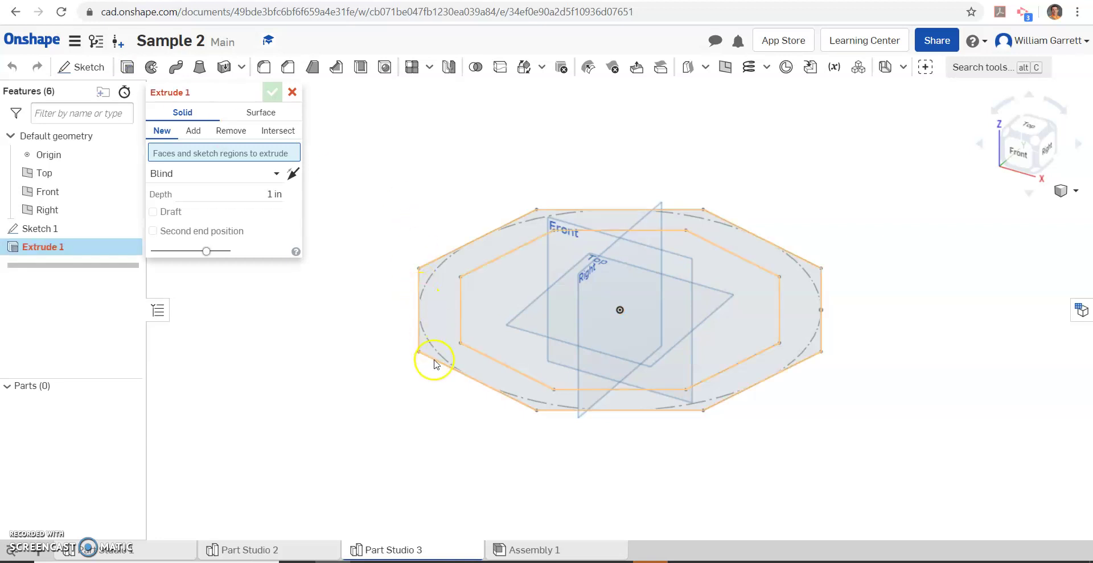
left_click(461, 268)
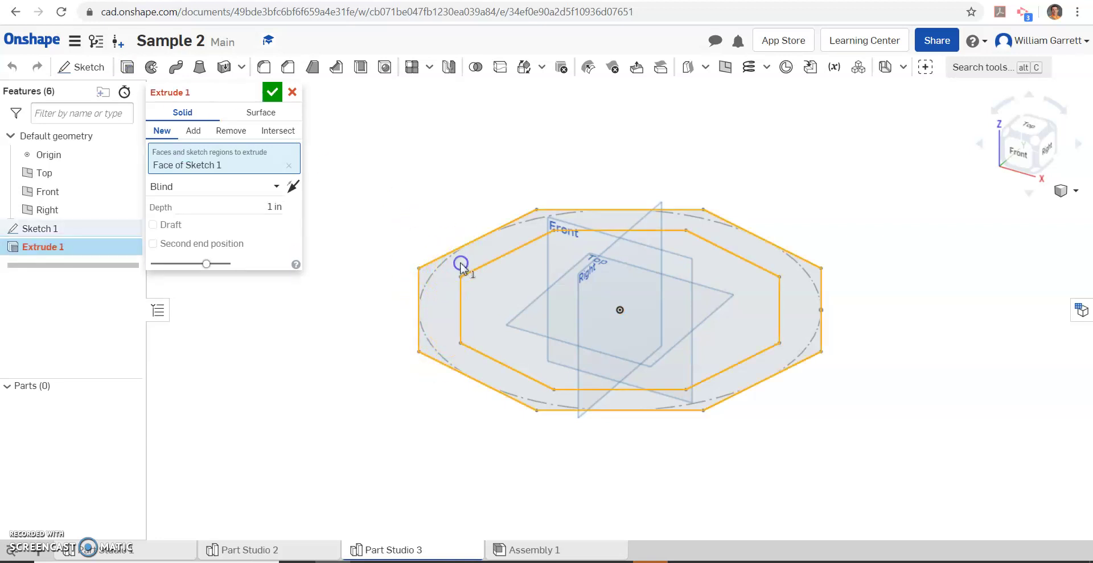
left_click(252, 210)
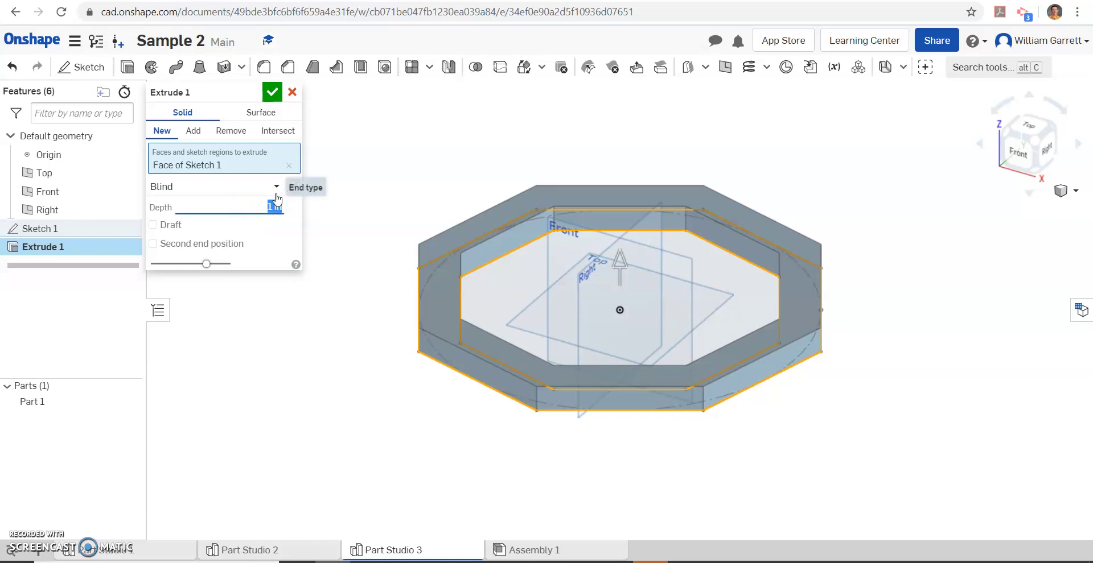
type("3.5")
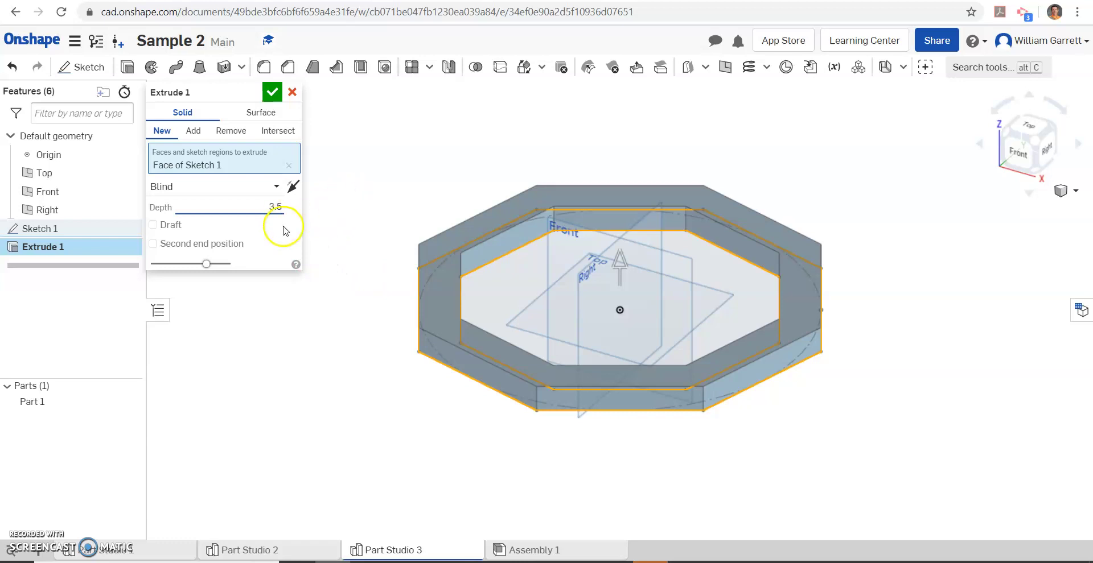
key("Return")
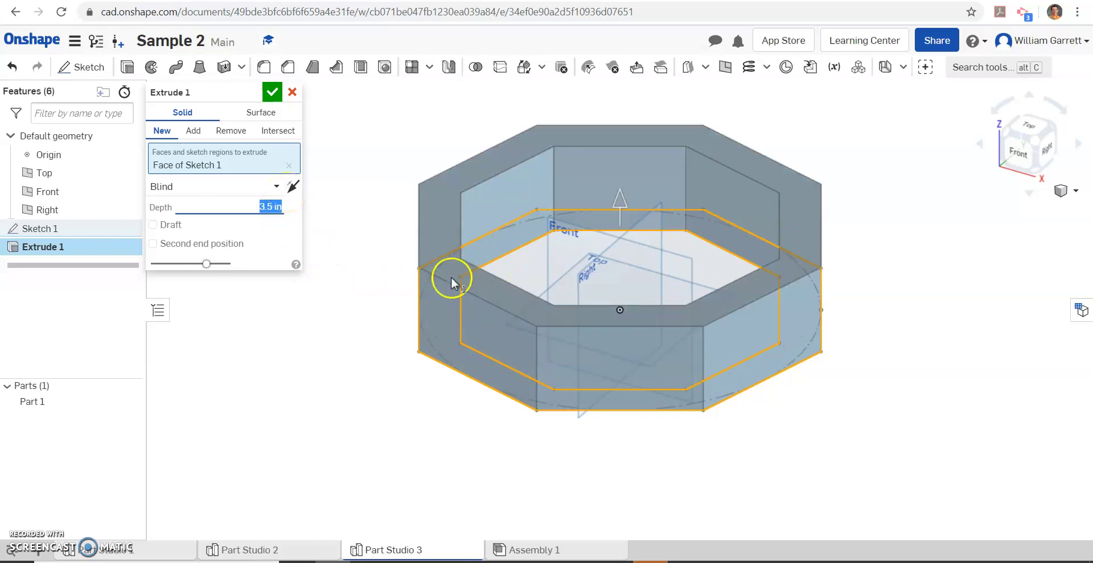
left_click(272, 93)
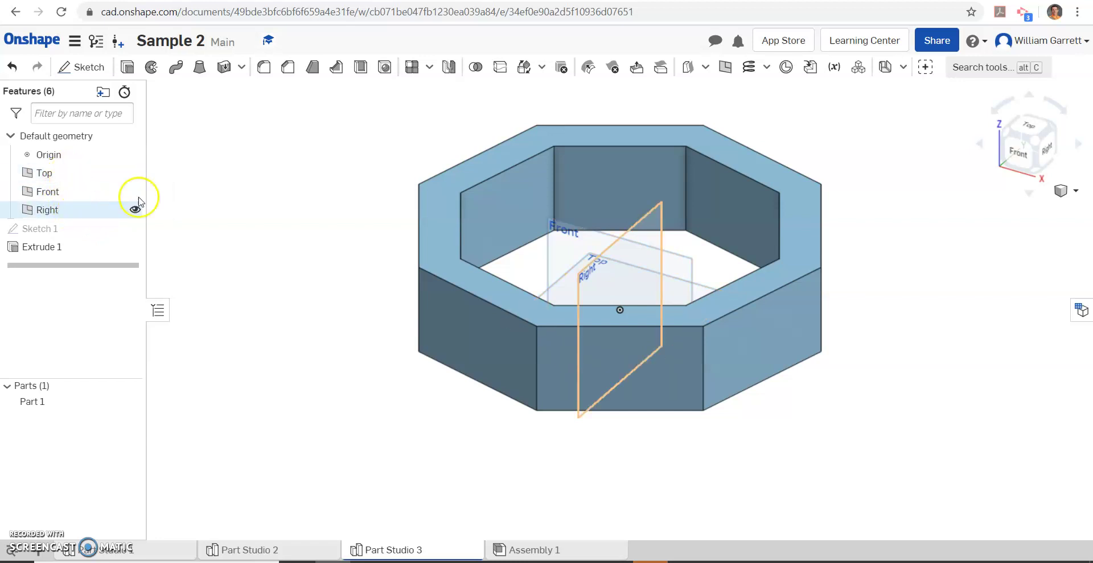
Hide the Top, Front and Right planes from the feature list
left_click(134, 172)
left_click(134, 192)
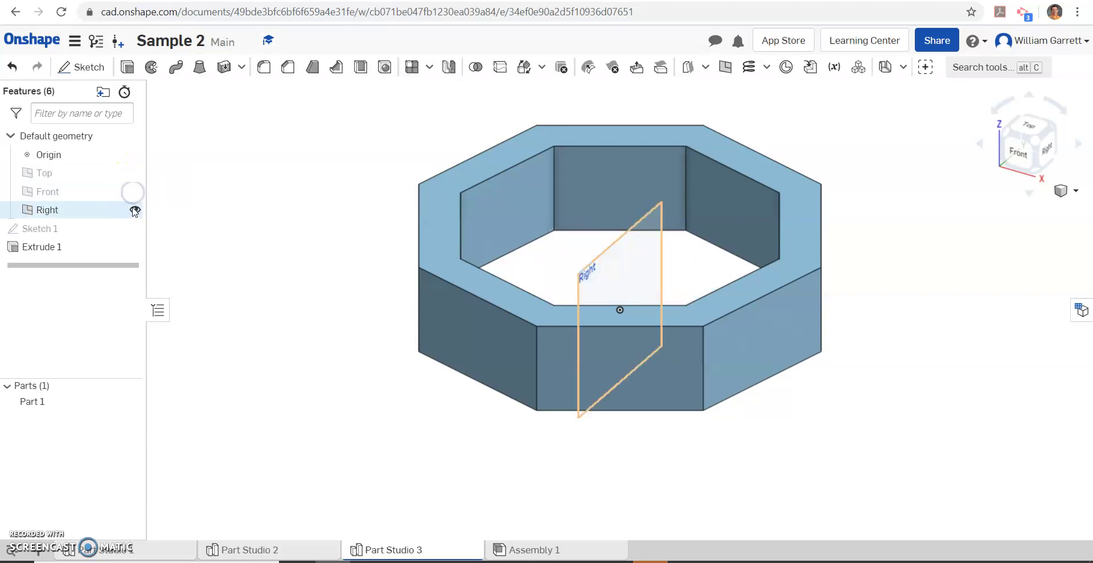
left_click(135, 210)
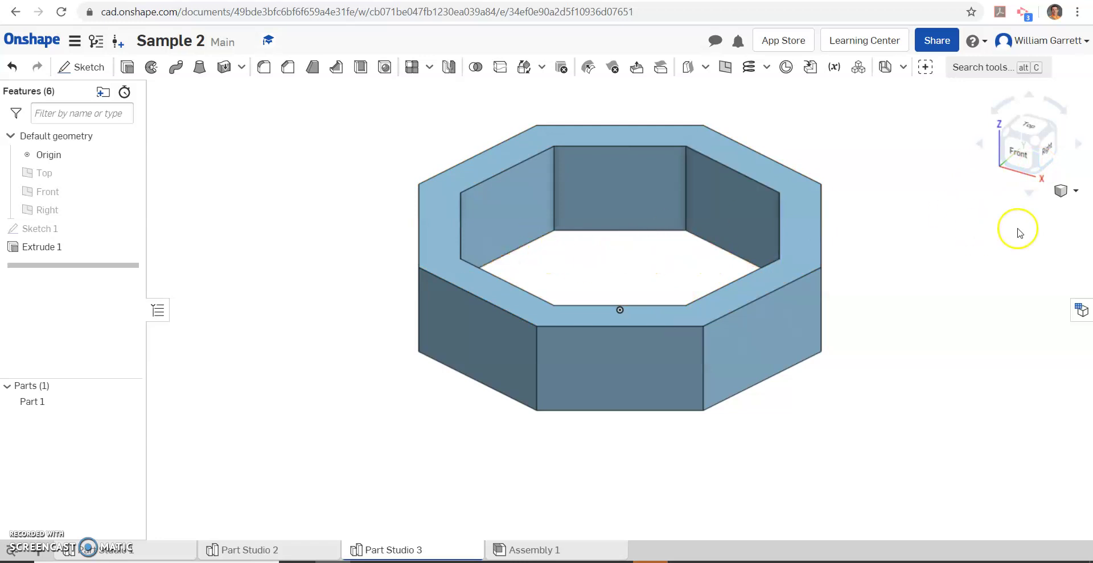
Sketch on the wall's bottom face from below, project its edges, and finish Sketch 2
left_click(1034, 173)
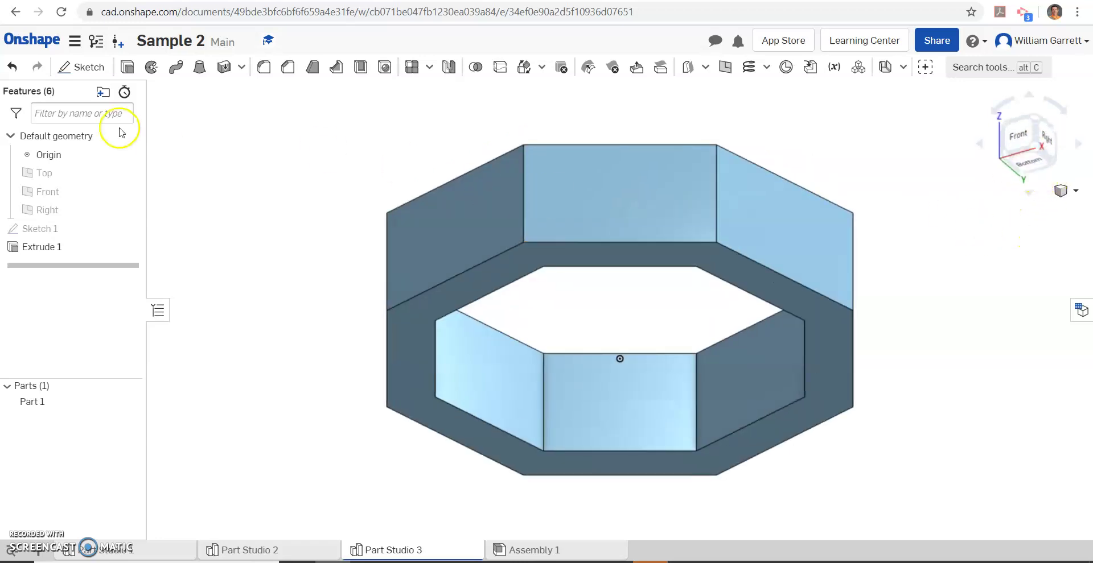
left_click(81, 67)
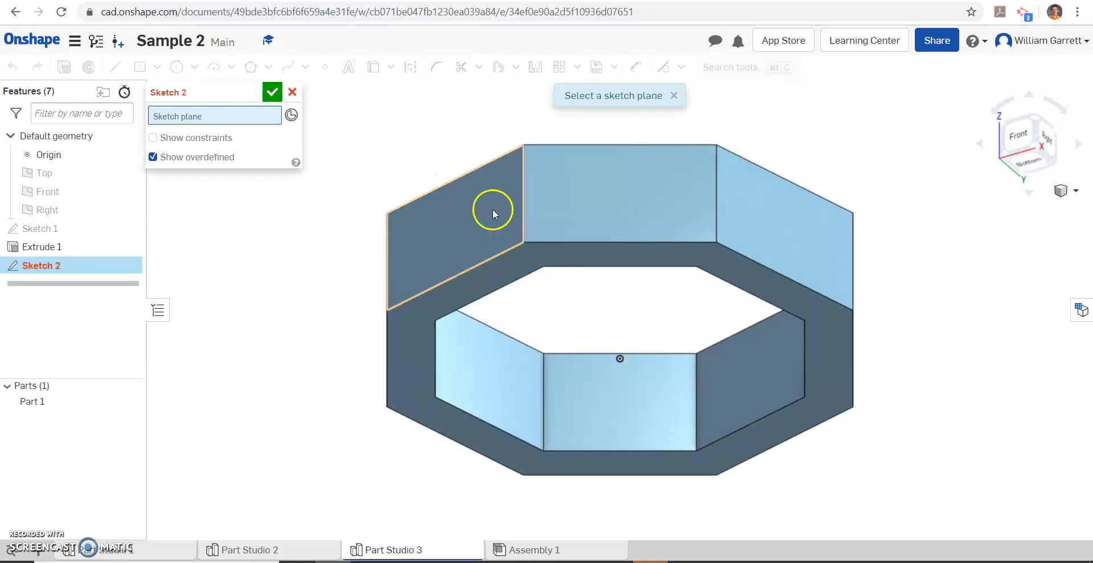
left_click(544, 253)
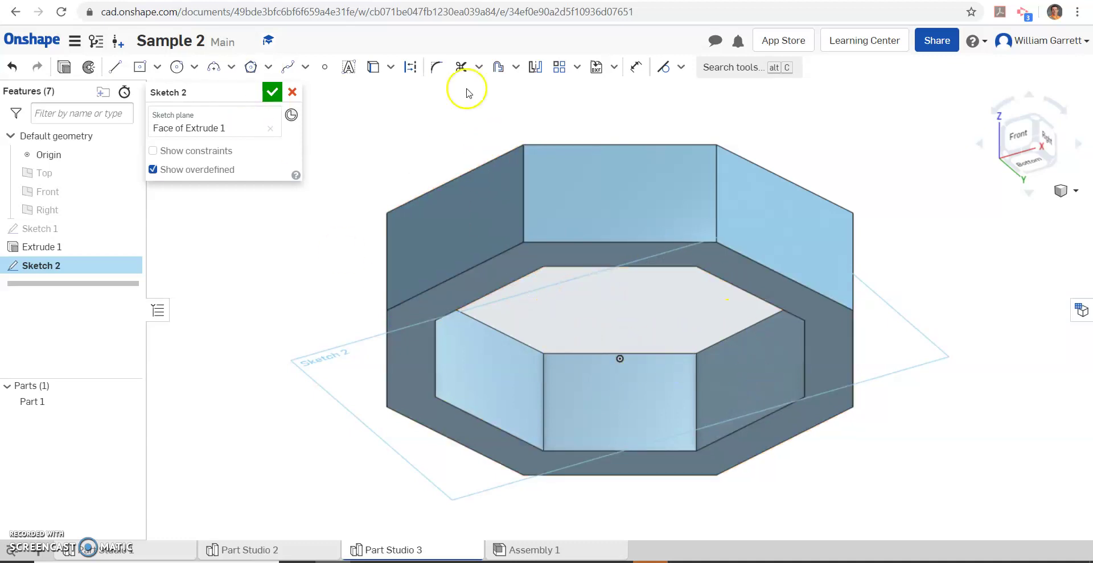
left_click(373, 70)
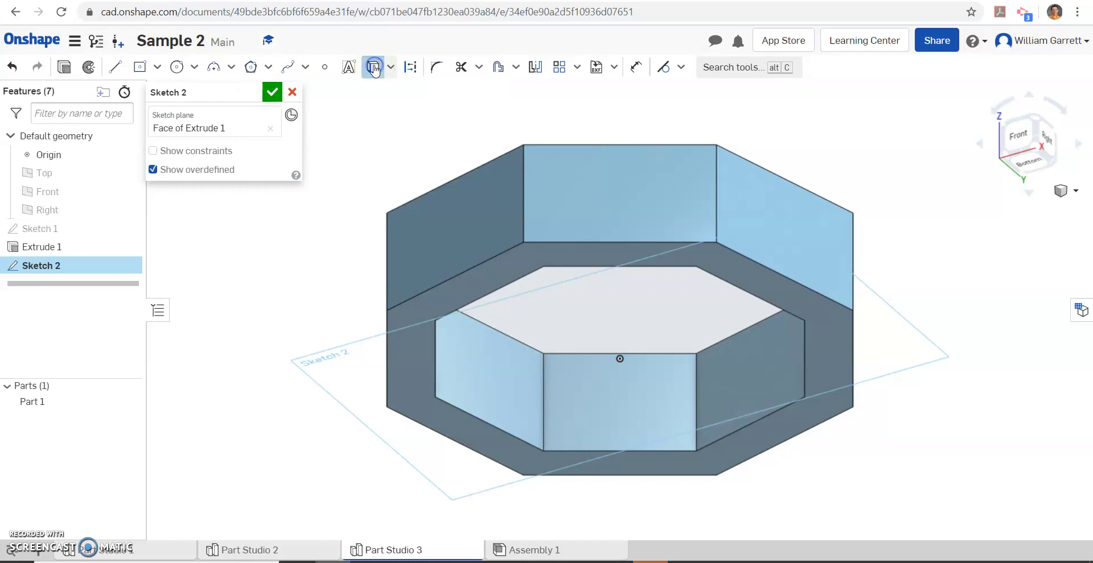
left_click(611, 256)
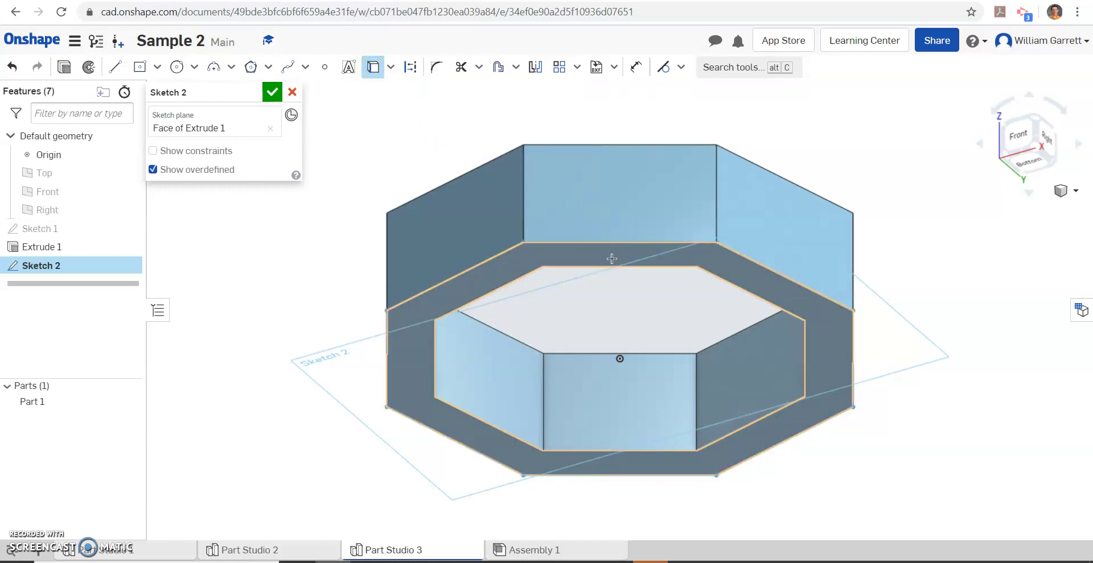
left_click(611, 259)
left_click(814, 261)
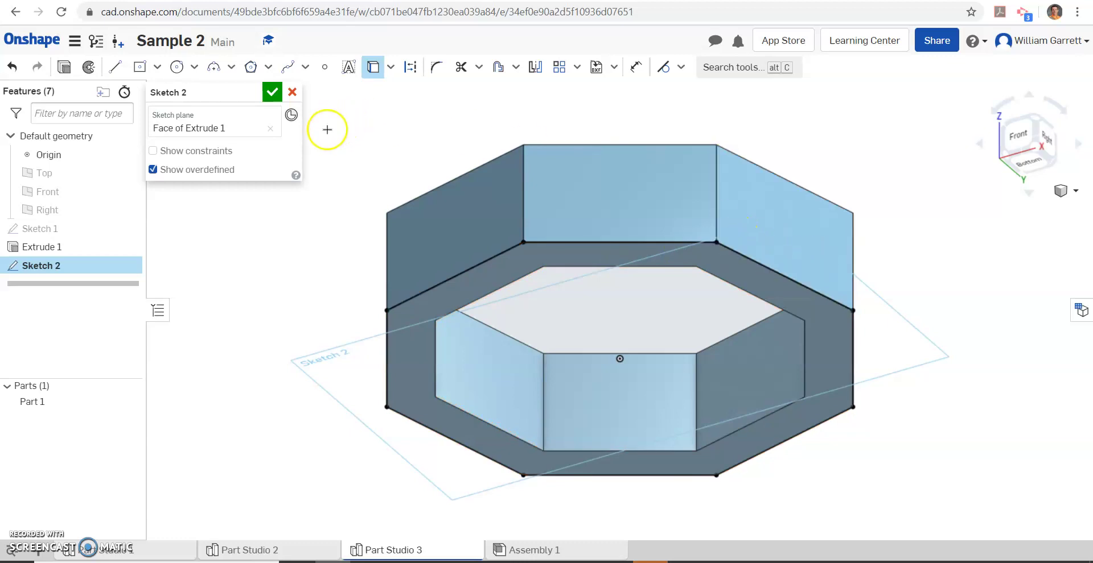
left_click(271, 91)
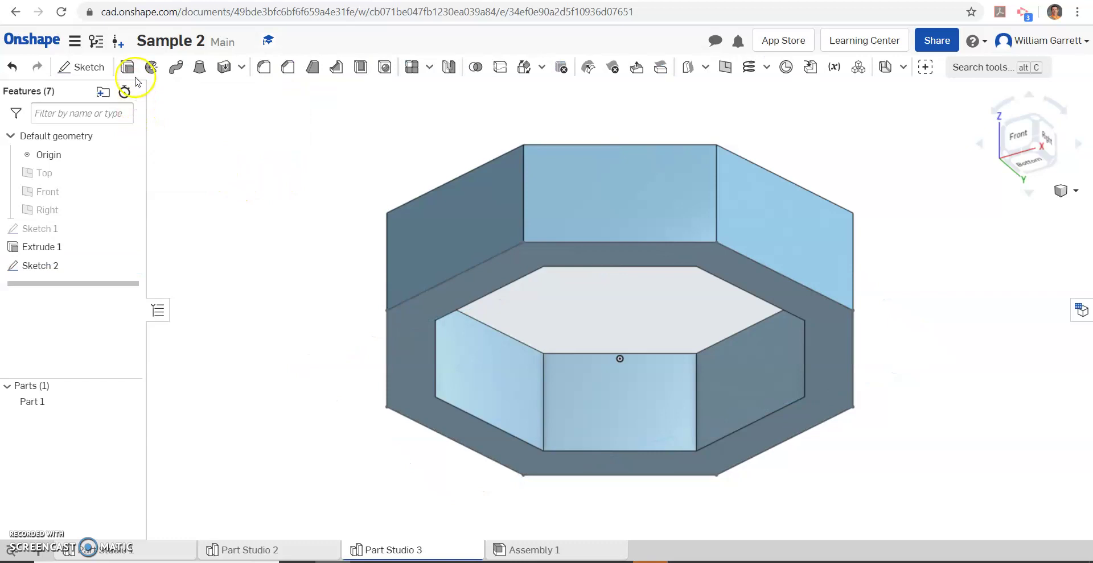
Extrude Sketch 2's inner octagon and outer ring regions into Part 1 as the floor
left_click(127, 68)
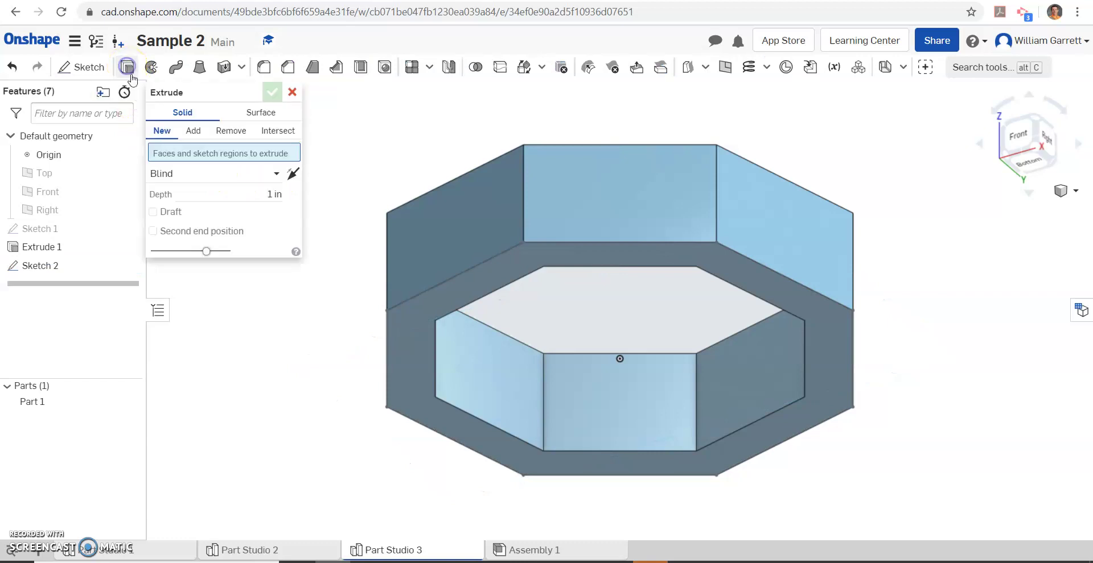
left_click(617, 258)
left_click(617, 303)
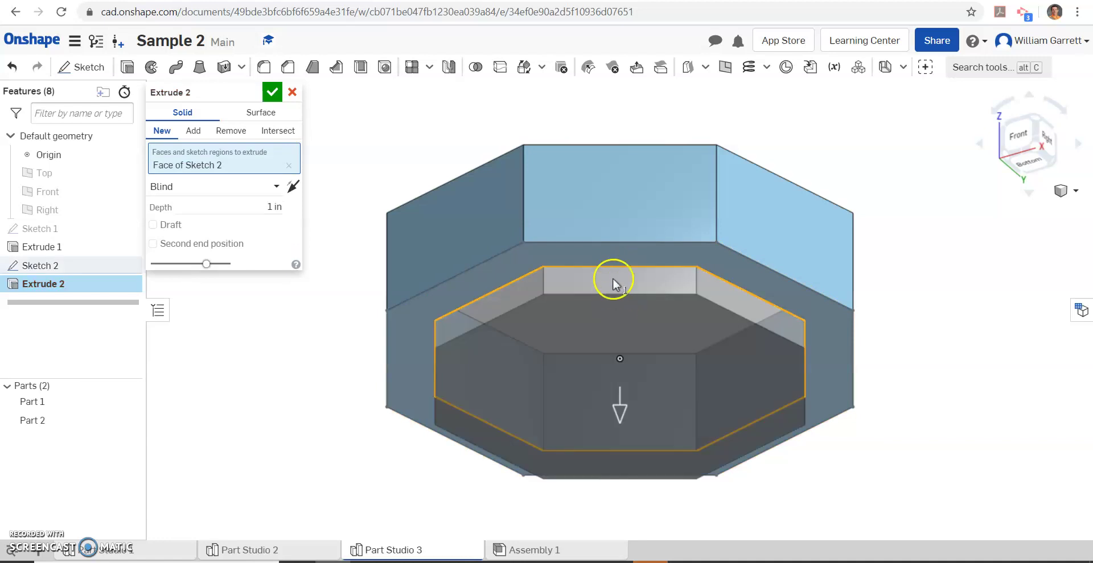
left_click(609, 257)
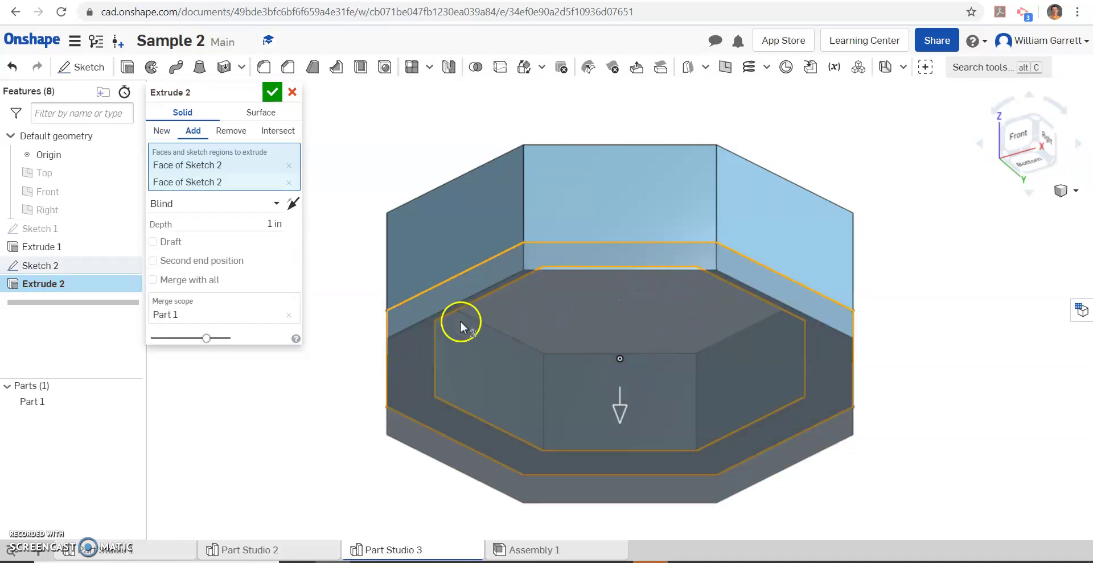
left_click(261, 224)
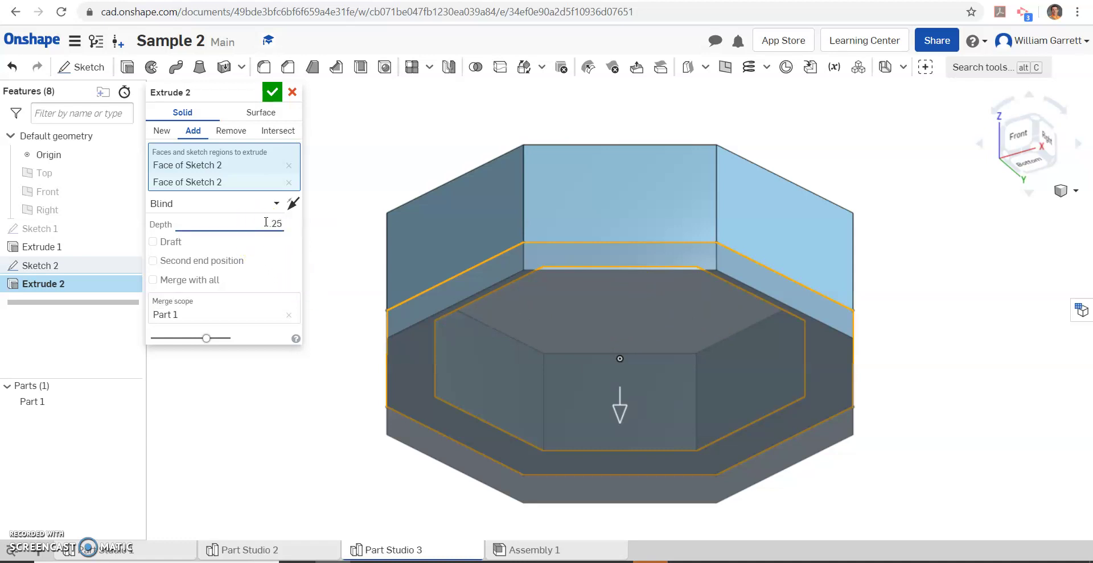
left_click(271, 94)
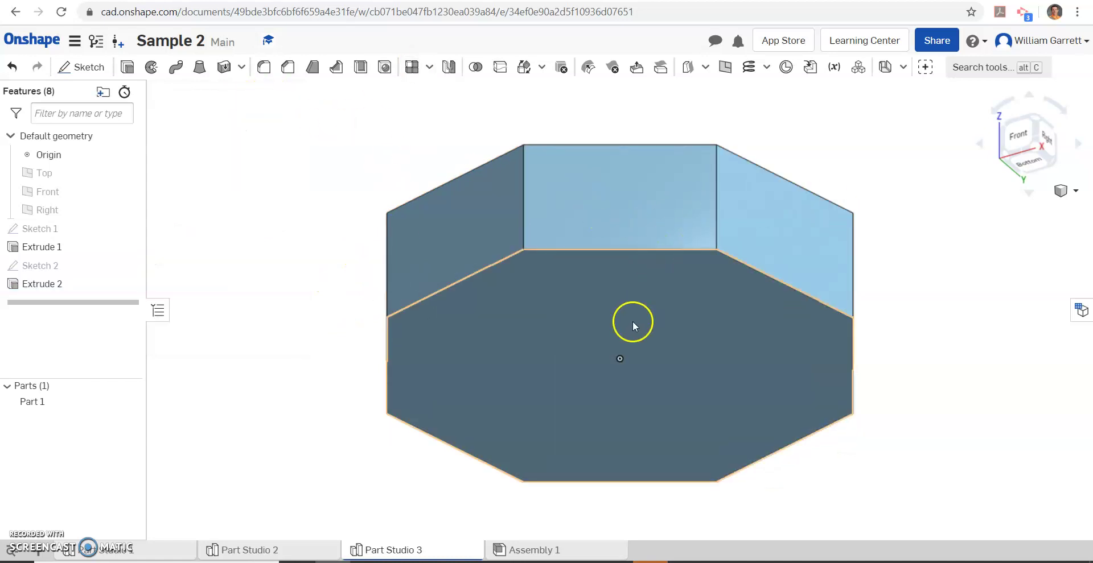
Start Sketch 3 on the box's inner floor face, viewed from the top
left_click(1038, 121)
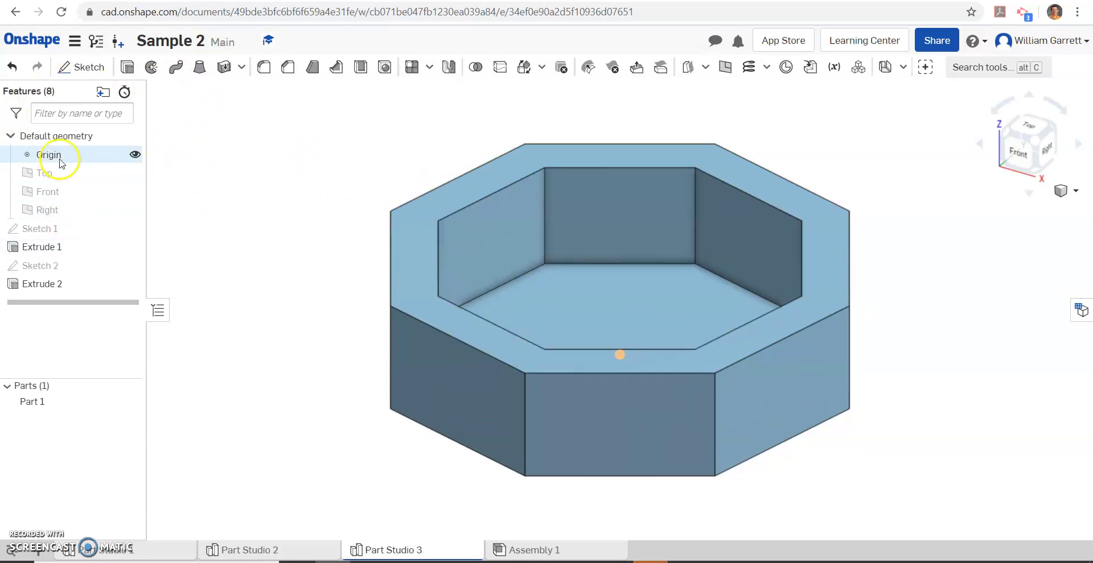
left_click(72, 68)
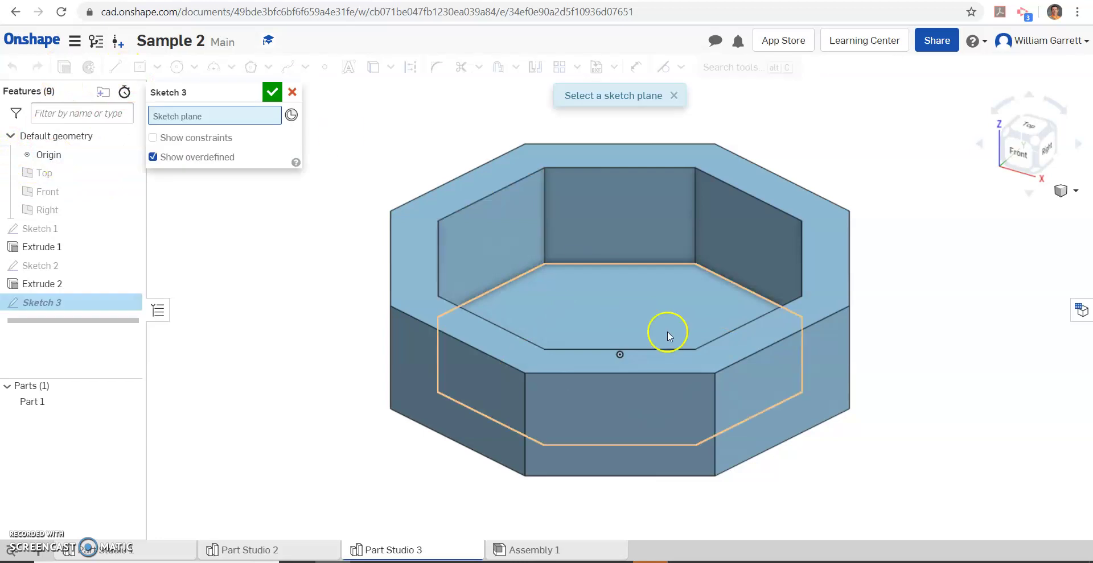
left_click(606, 302)
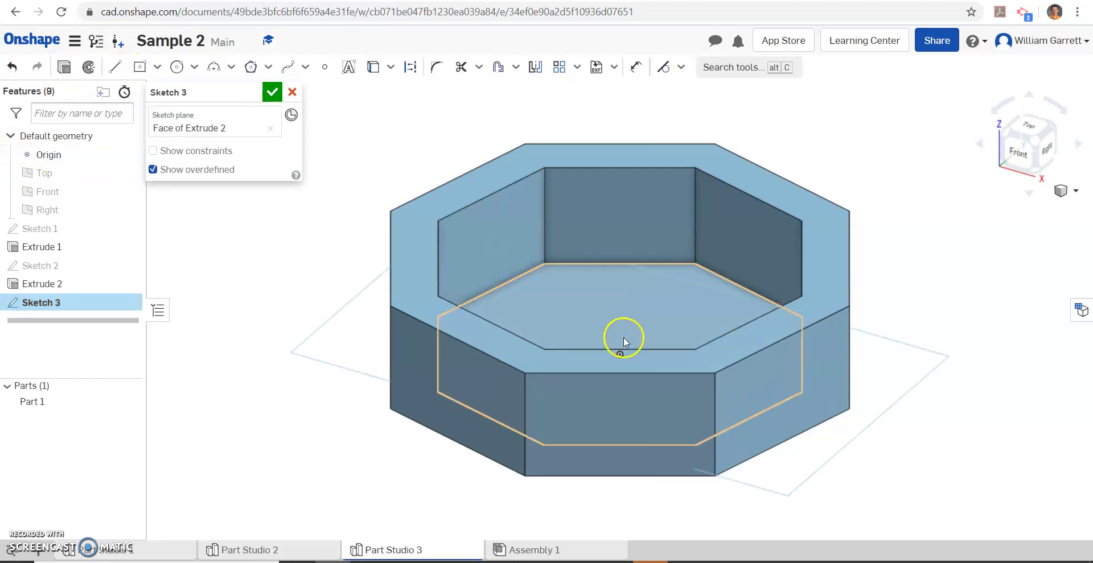
left_click(1028, 132)
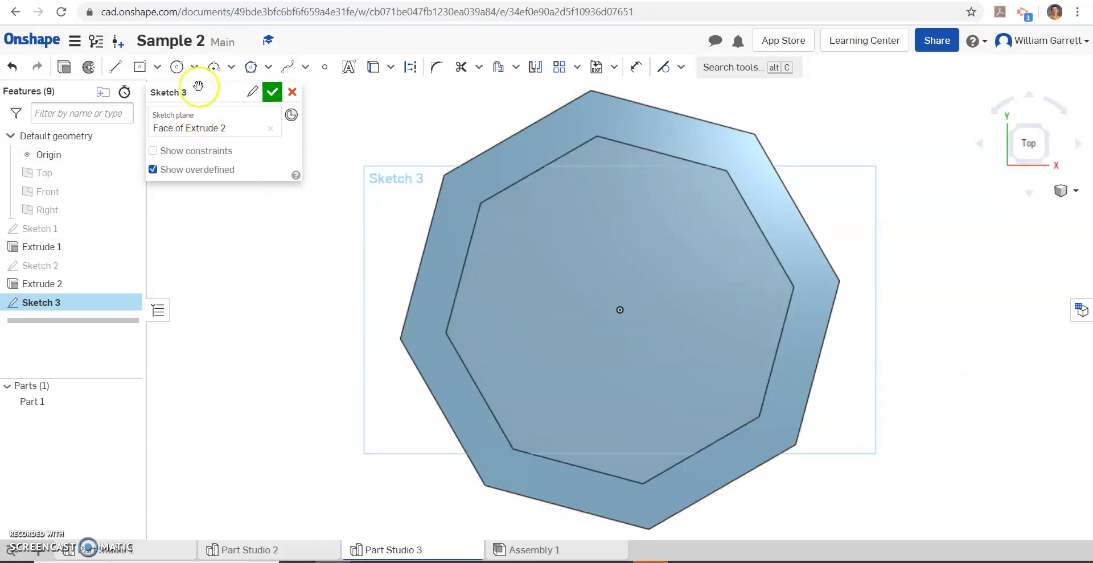
Draw a circle centred on the origin and cancel the stray extra circle
left_click(178, 68)
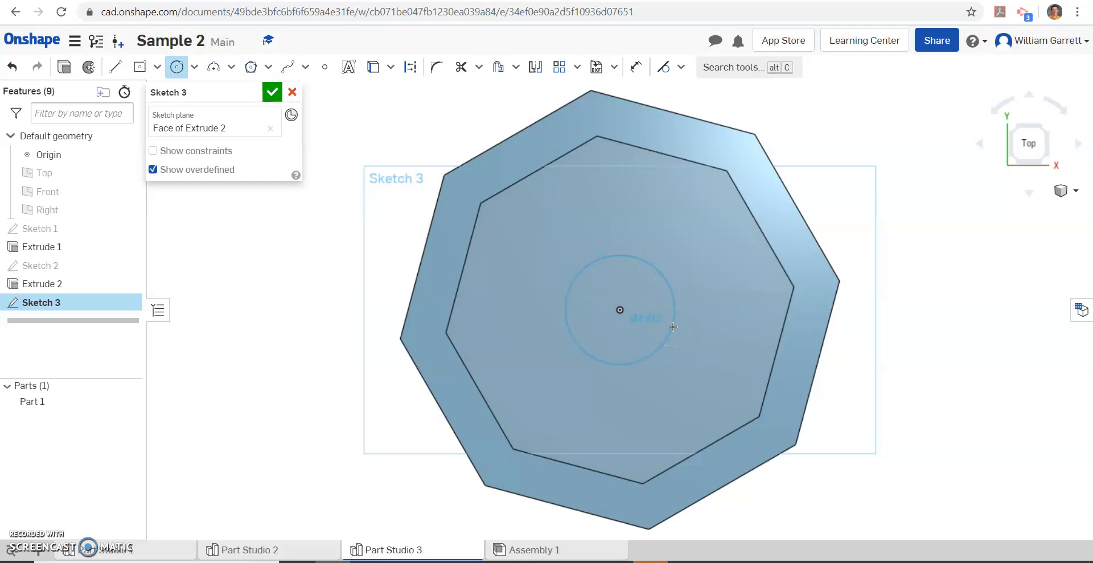
left_click(671, 327)
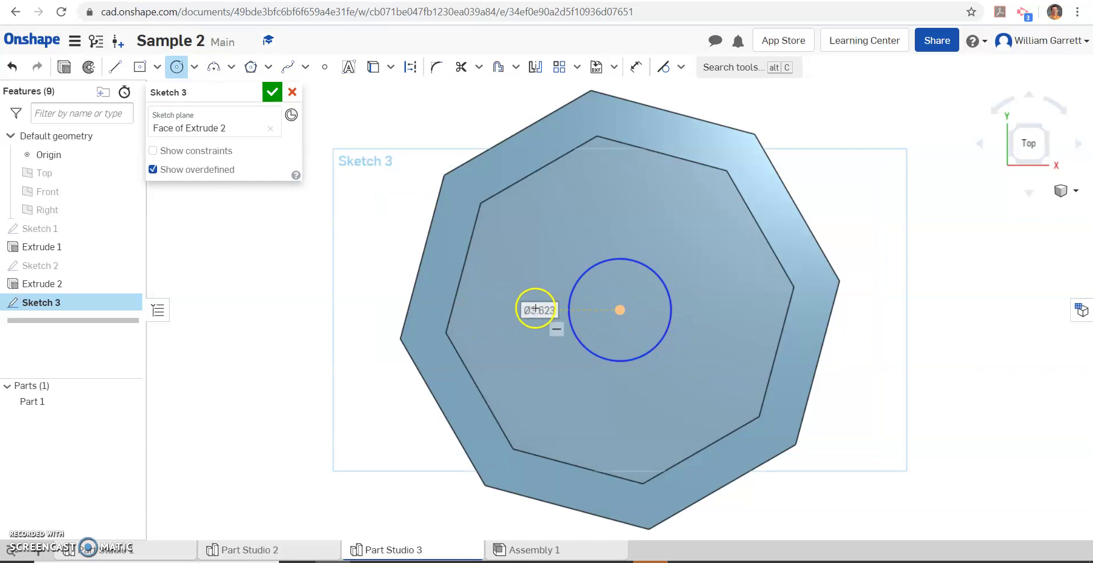
left_click(540, 309)
key("Escape")
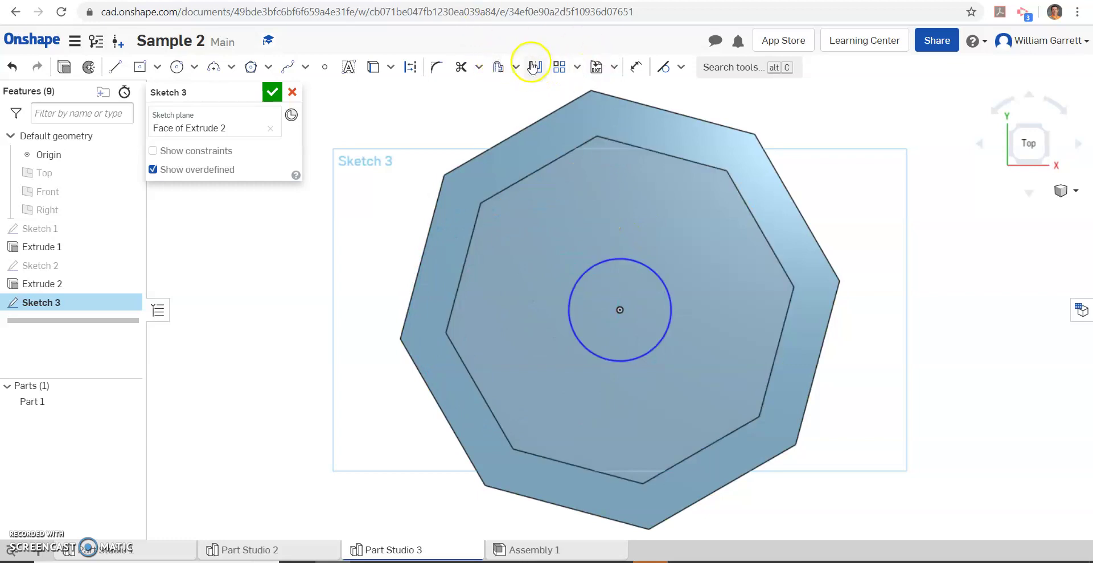
Dimension the circle to a diameter of 3.5
left_click(634, 74)
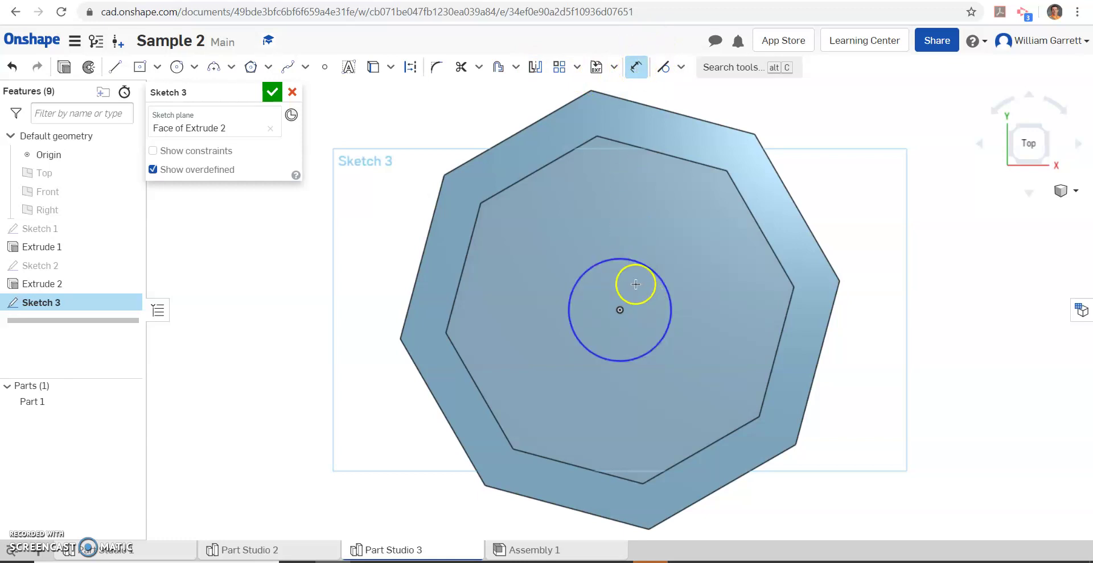
left_click(623, 259)
left_click(638, 303)
type("3")
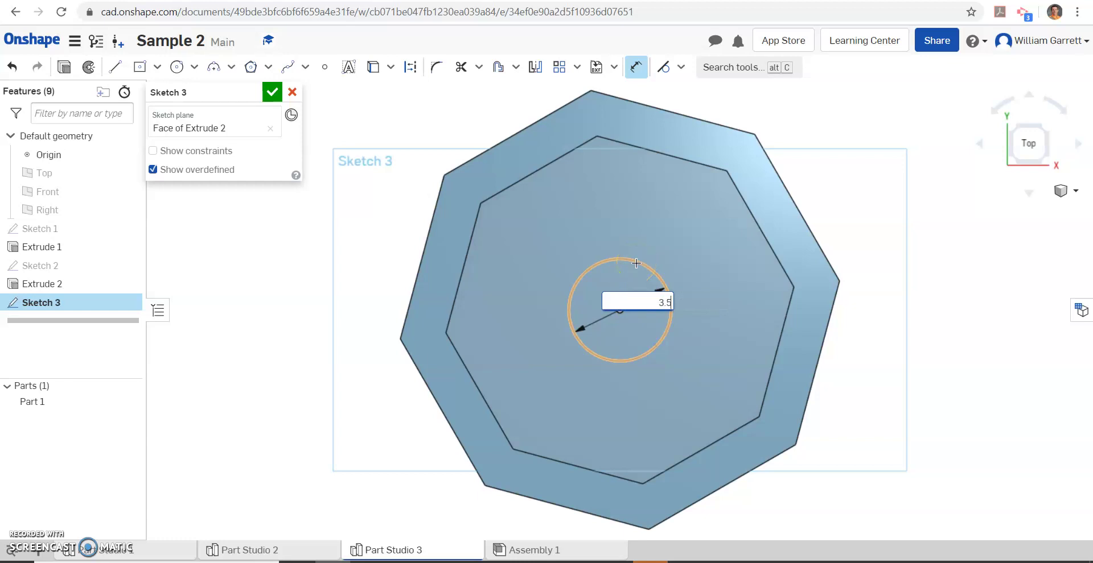
type(".5")
key("Return")
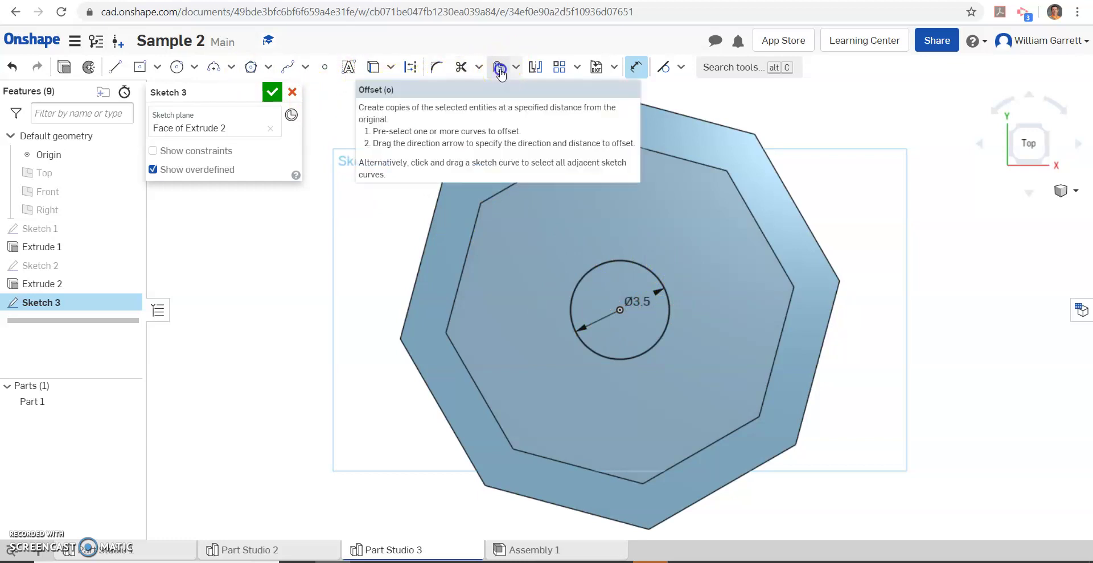
Offset the Ø3.5 circle outward by 0.25 in and close Sketch 3
left_click(511, 61)
left_click(654, 278)
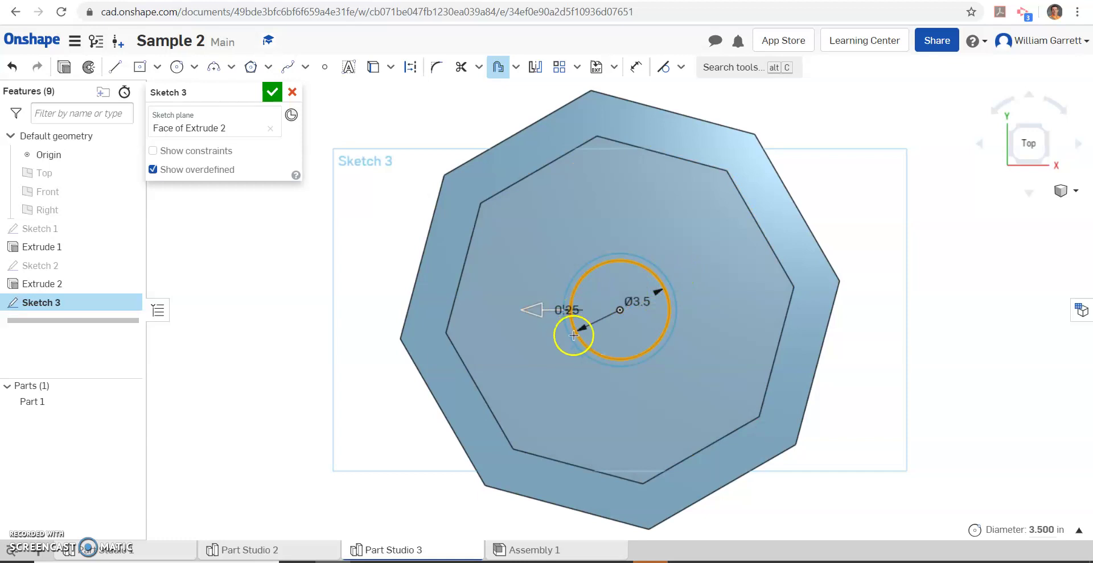
left_click(572, 343)
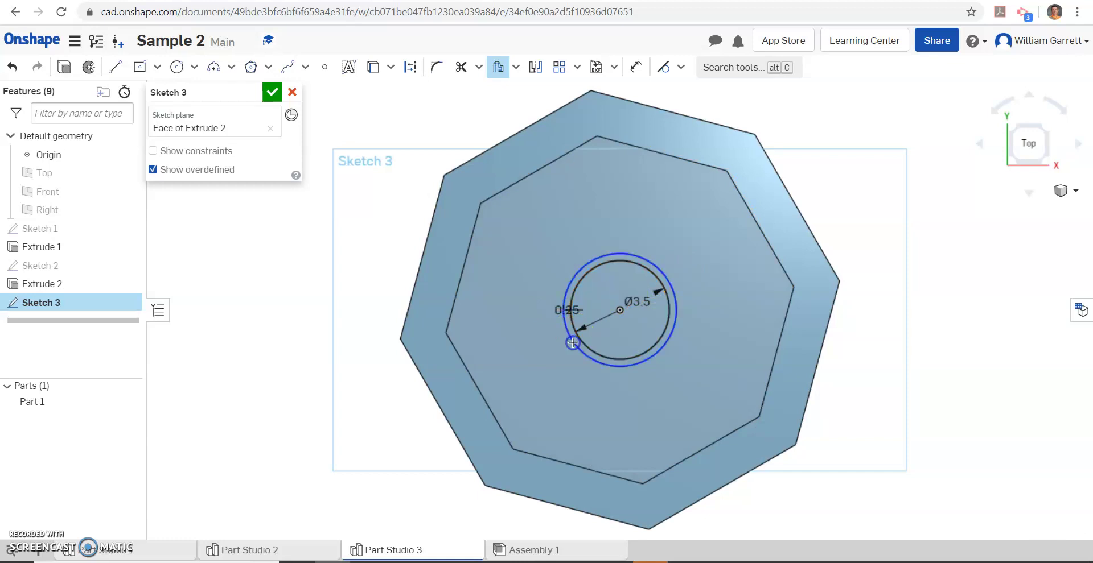
double_click(565, 310)
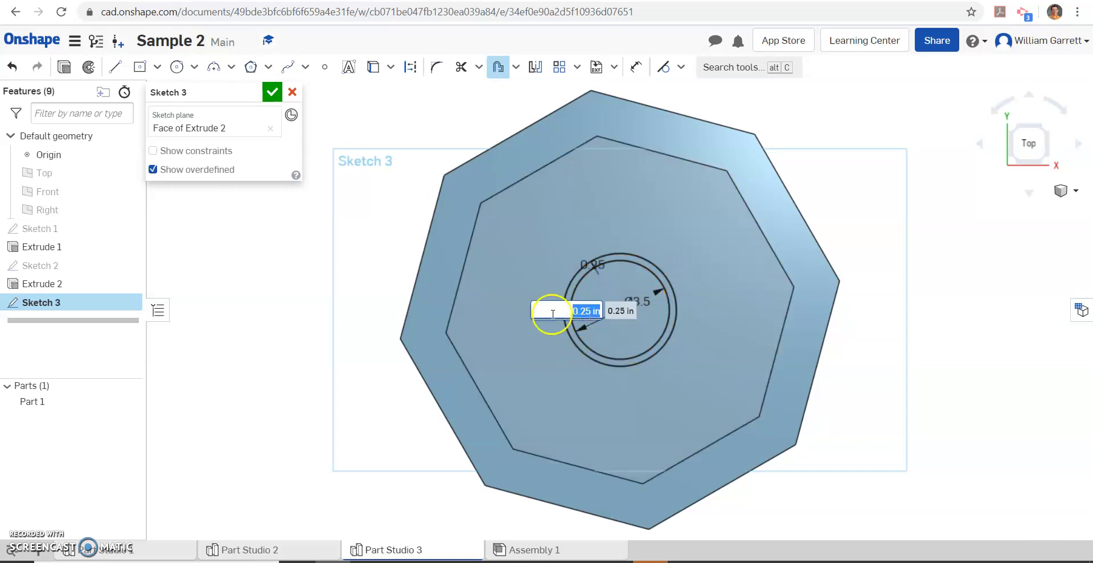
key("Return")
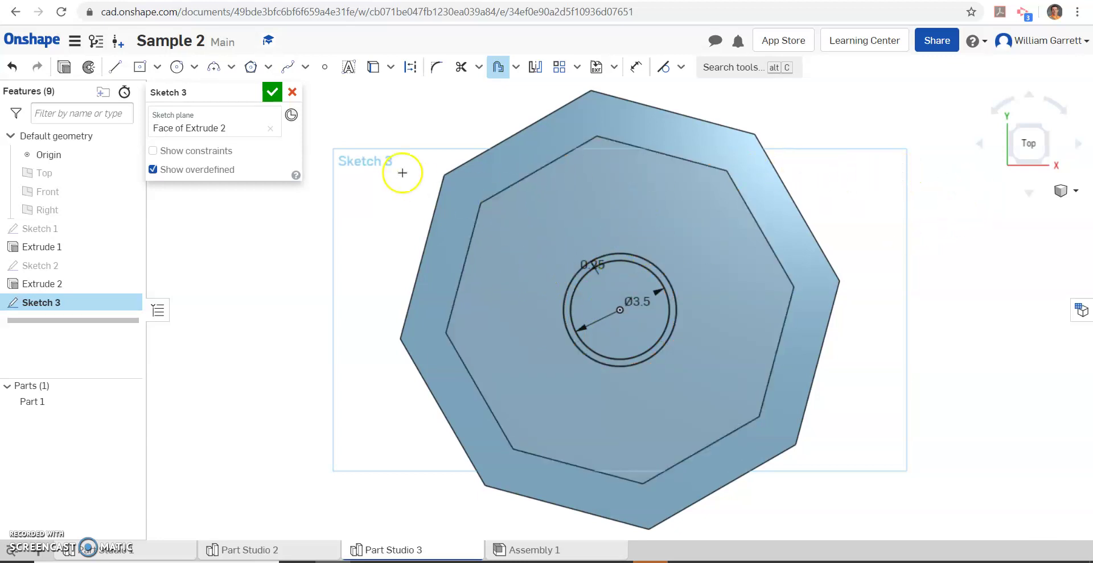
left_click(271, 94)
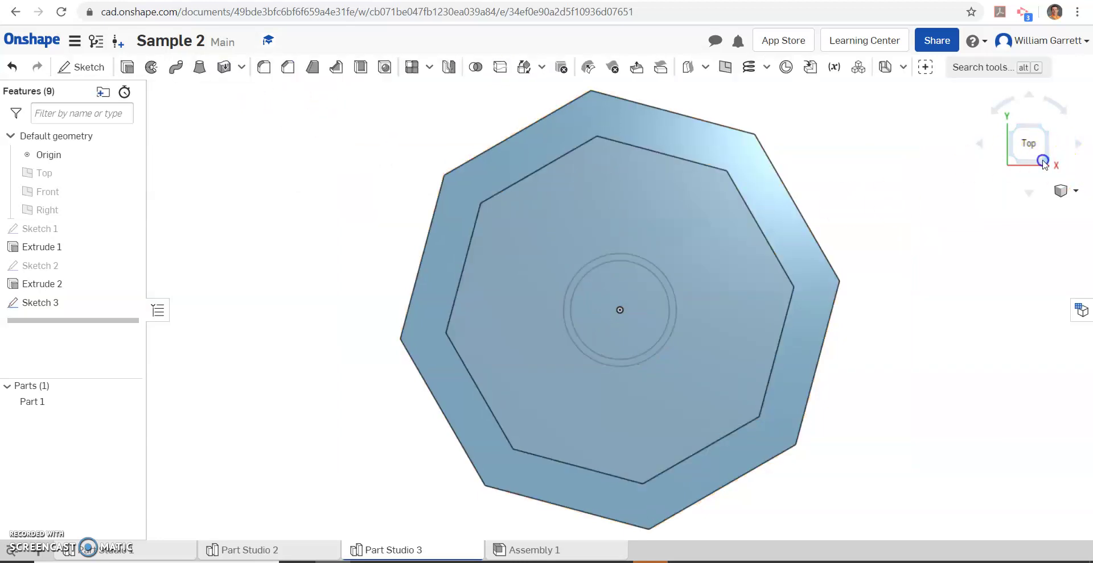
Extrude Sketch 3's ring region 3 in as an Add, forming the central hollow can
left_click(1043, 163)
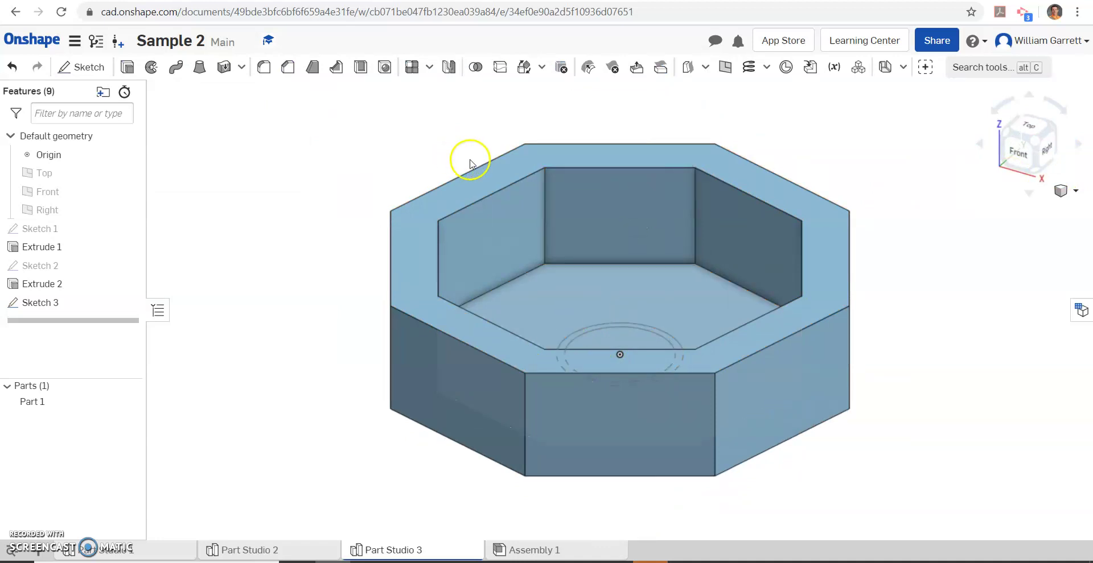
left_click(127, 67)
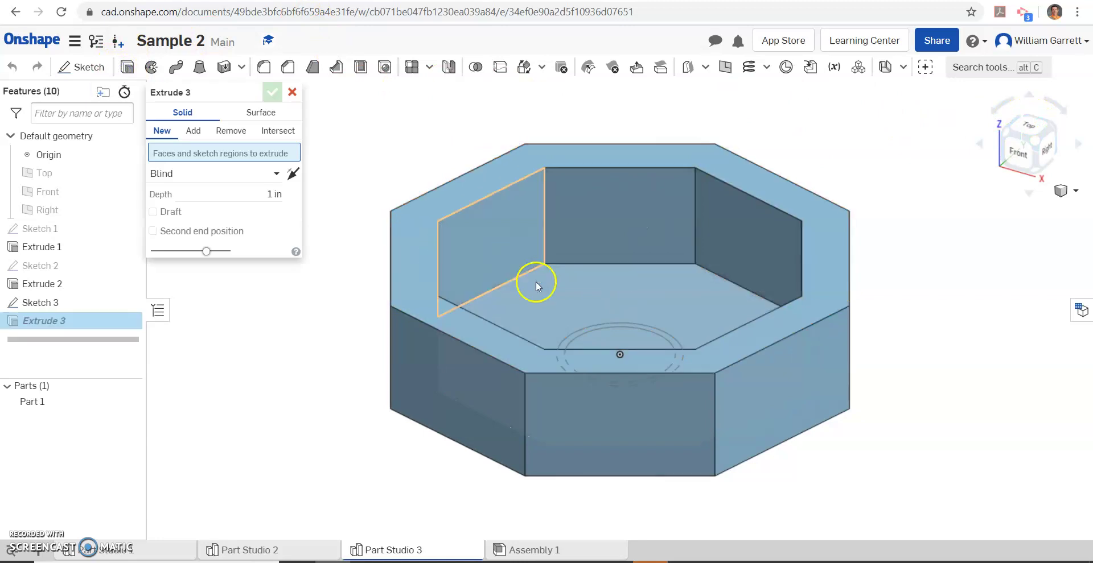
left_click(671, 340)
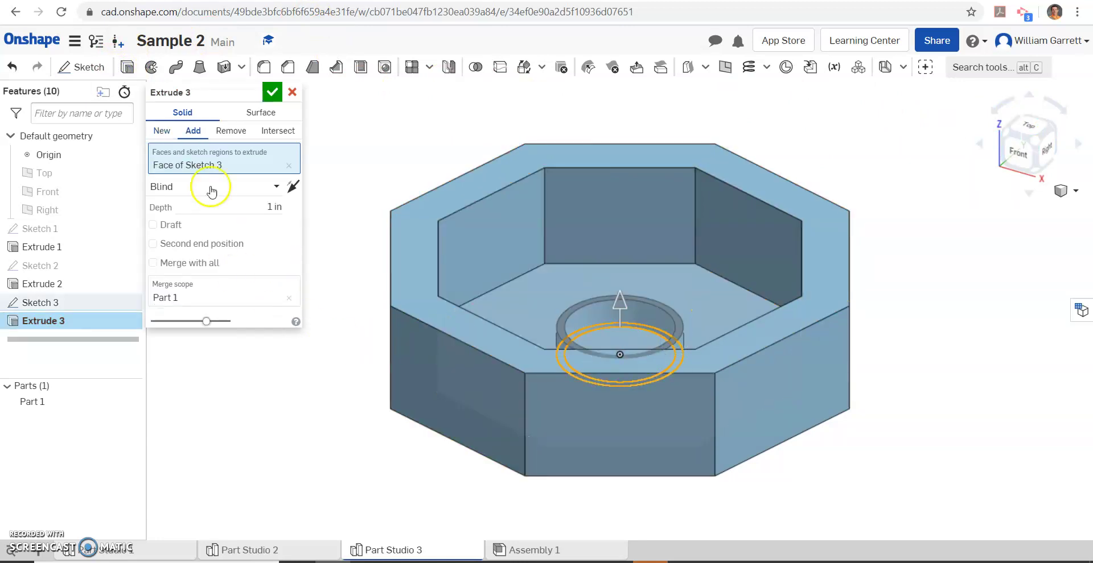
left_click(256, 205)
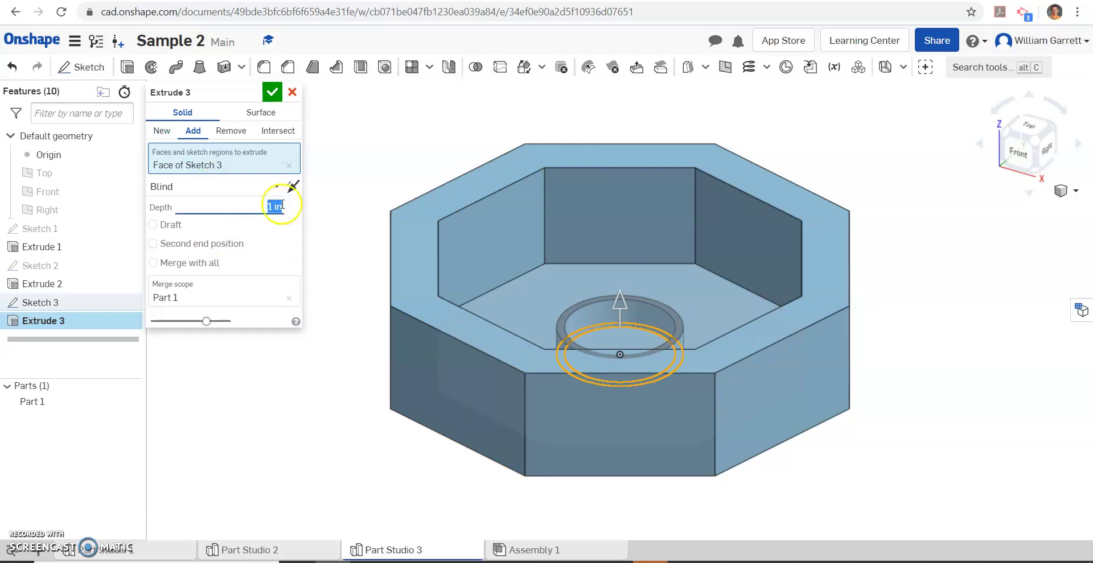
type("3")
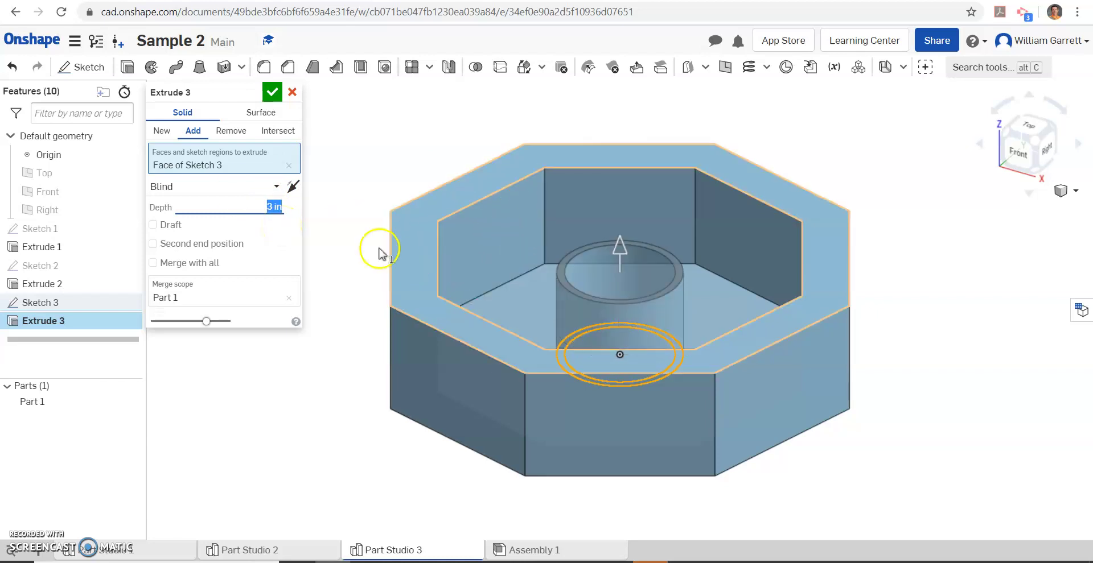
left_click(270, 100)
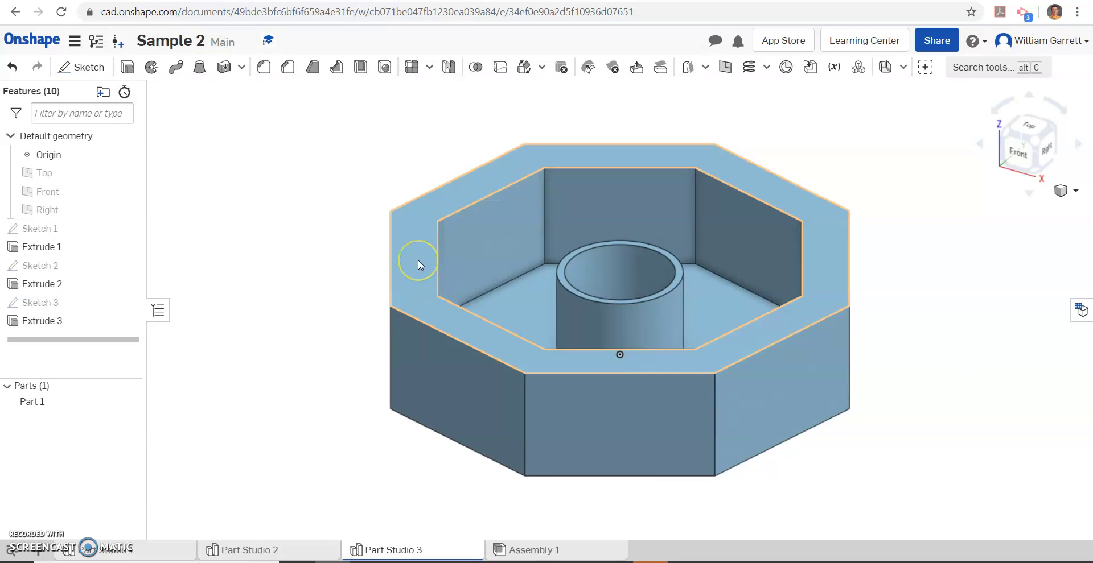